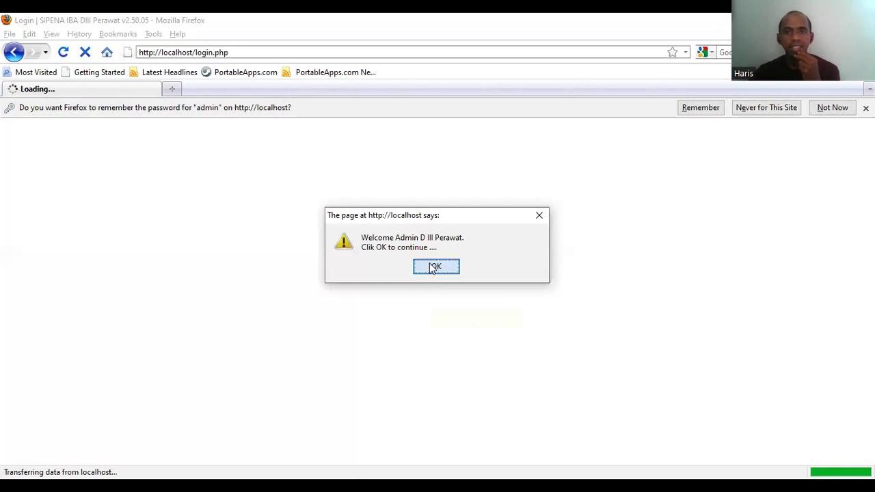
Step: Acknowledge the welcome message and open the Data Pengguna user list
key(Return)
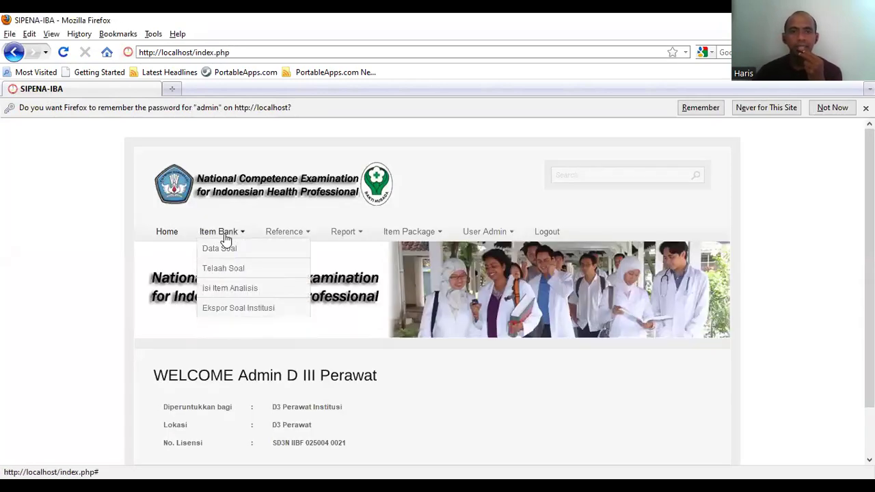
mouse_move(494, 237)
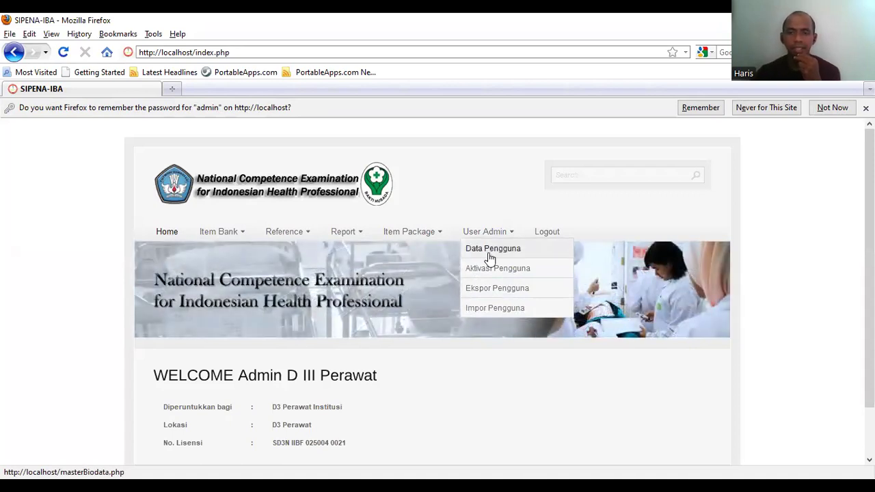
click(489, 258)
scroll(243, 314, down, 4)
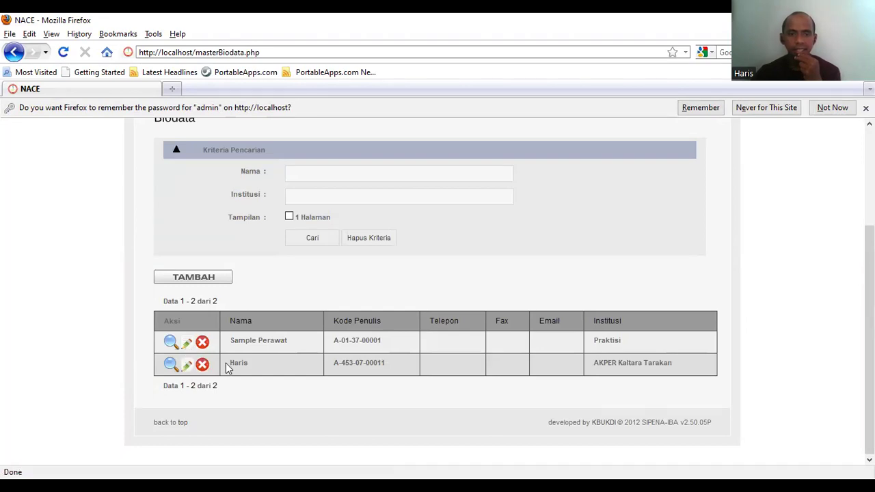
Step: Open the AKPER Kaltara Tarakan user's biodata for editing, review its role settings and fields, and return to the user list
click(186, 364)
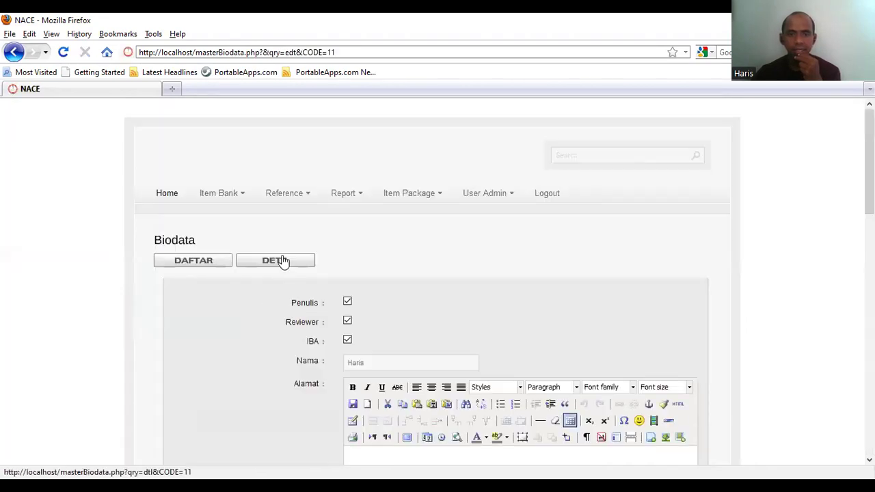
scroll(308, 306, down, 5)
scroll(353, 291, up, 4)
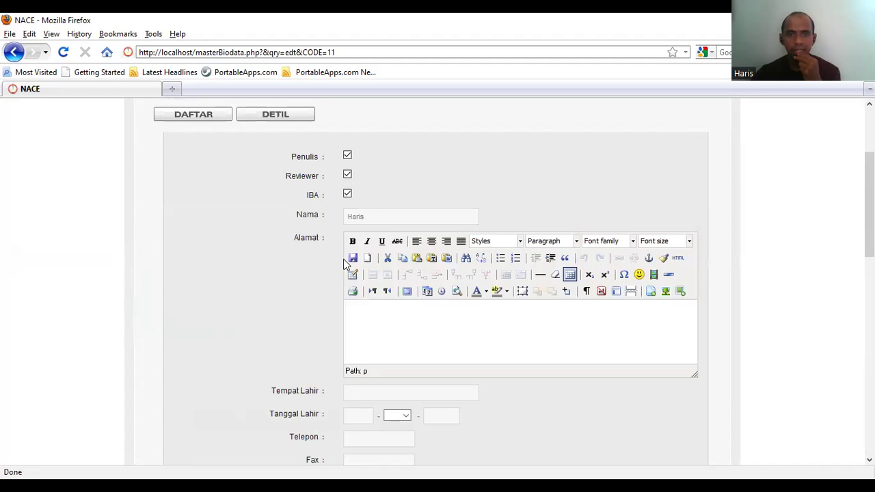
scroll(345, 264, up, 1)
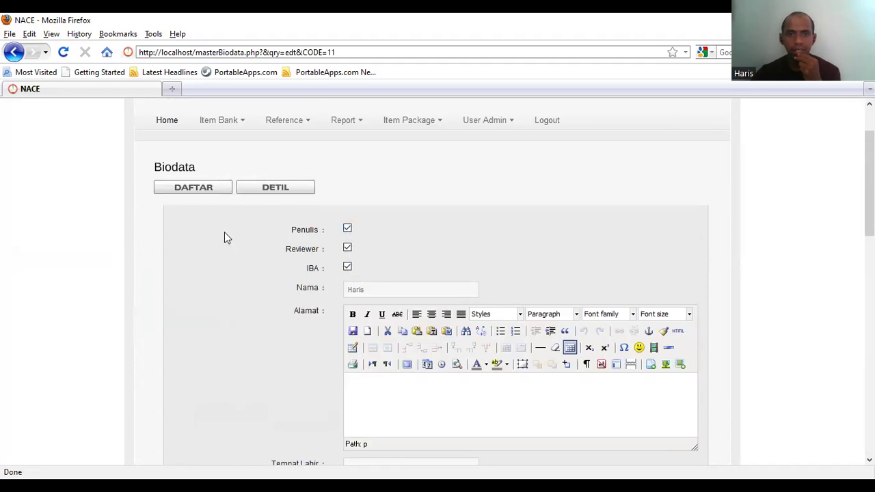
click(203, 194)
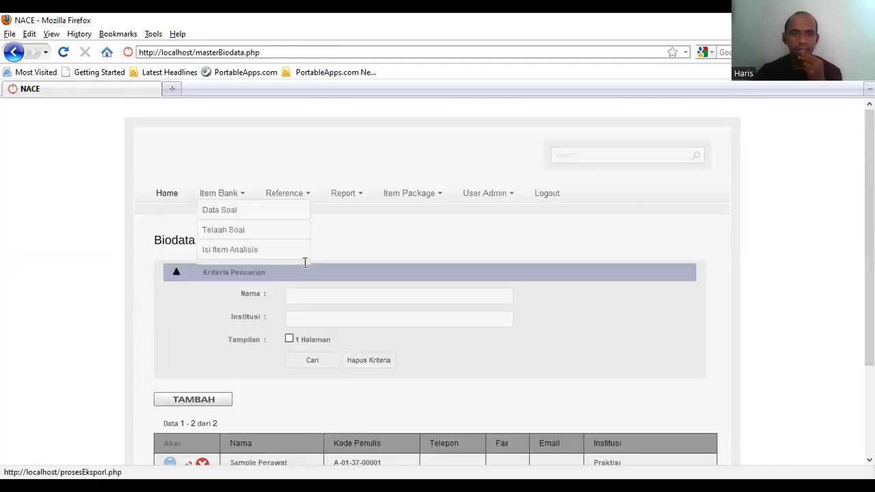
scroll(305, 261, down, 2)
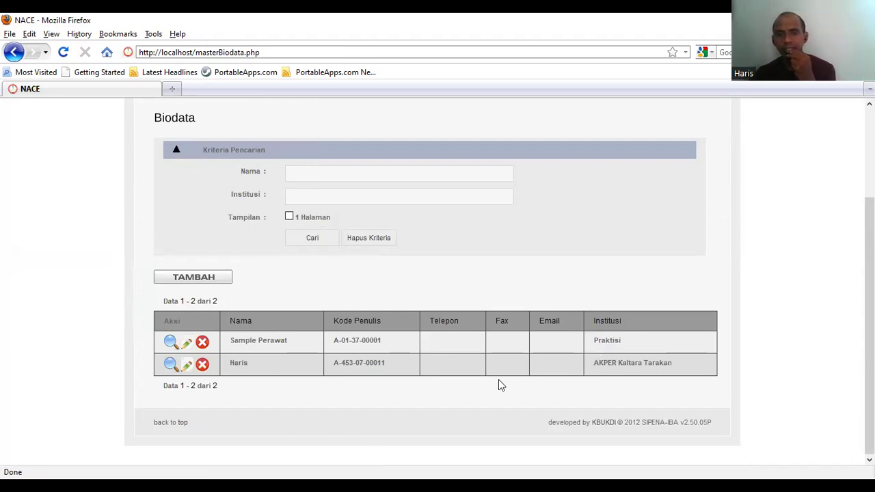
scroll(242, 313, up, 3)
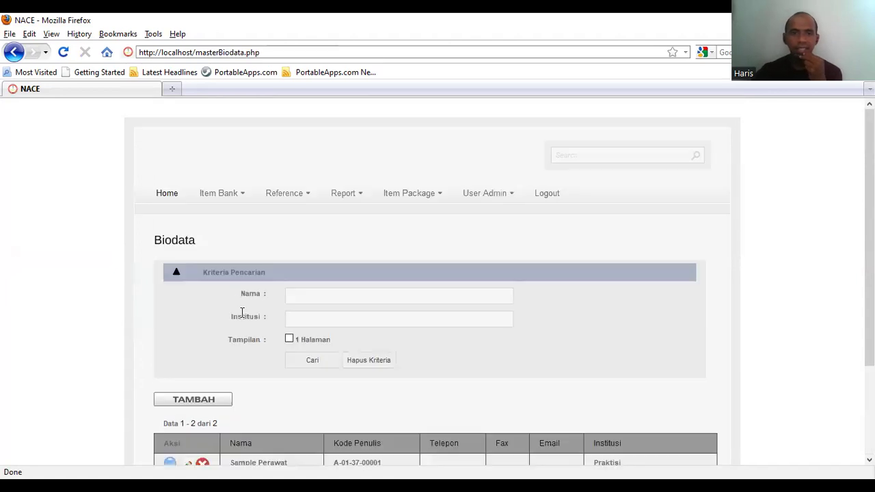
Step: Open the Data Soal question bank and examine the preview of the first question
click(225, 193)
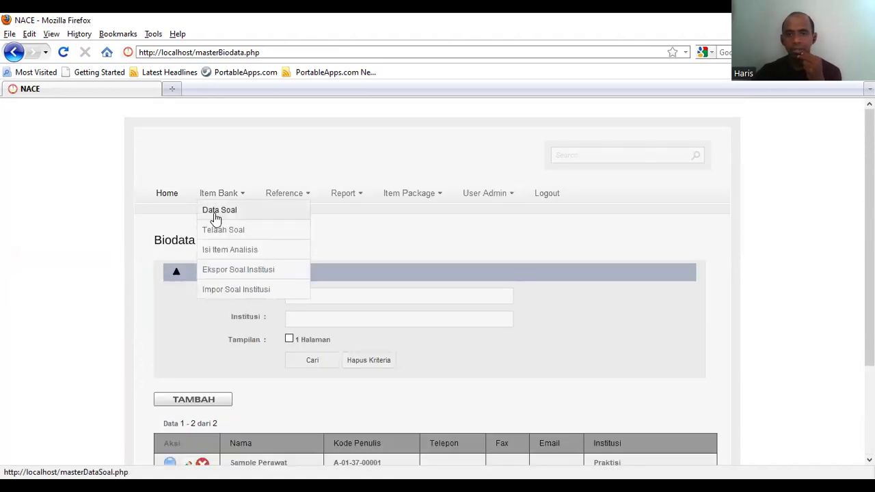
click(216, 217)
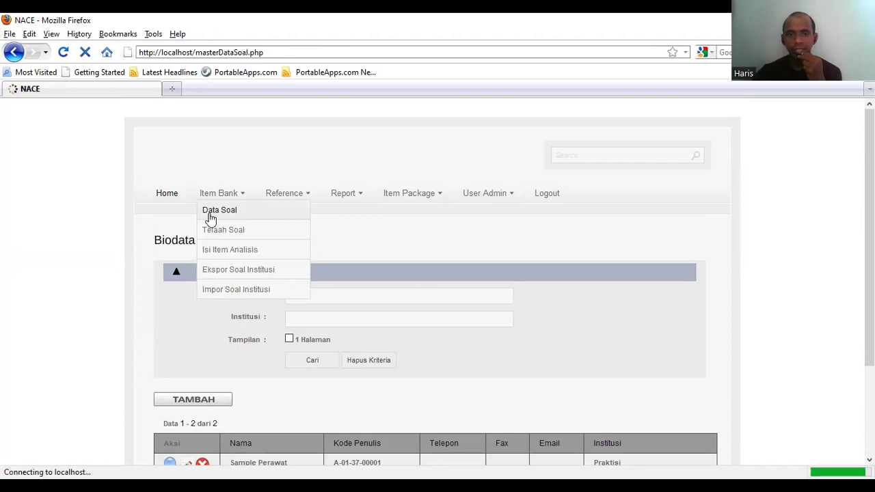
scroll(338, 328, down, 3)
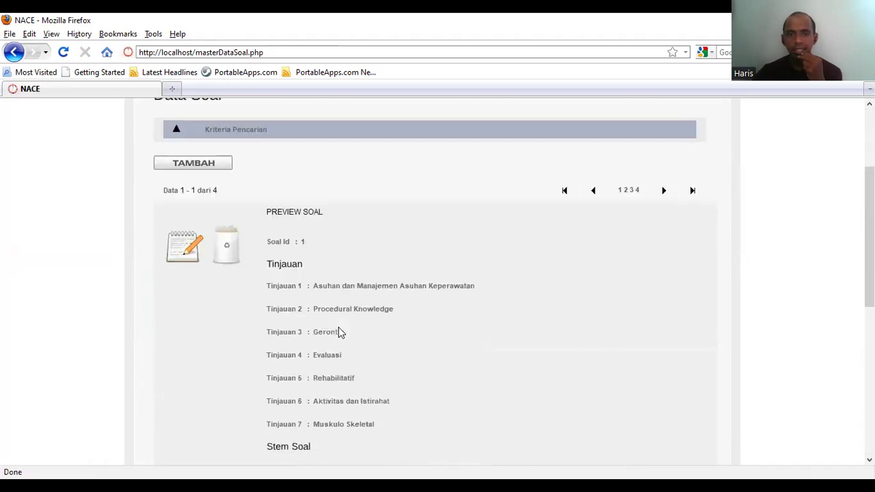
scroll(338, 327, up, 2)
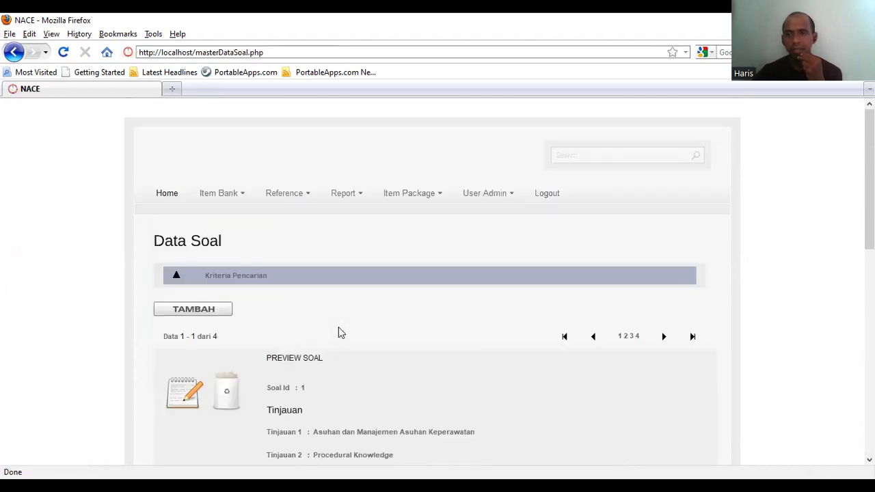
scroll(338, 326, down, 1)
scroll(338, 327, down, 3)
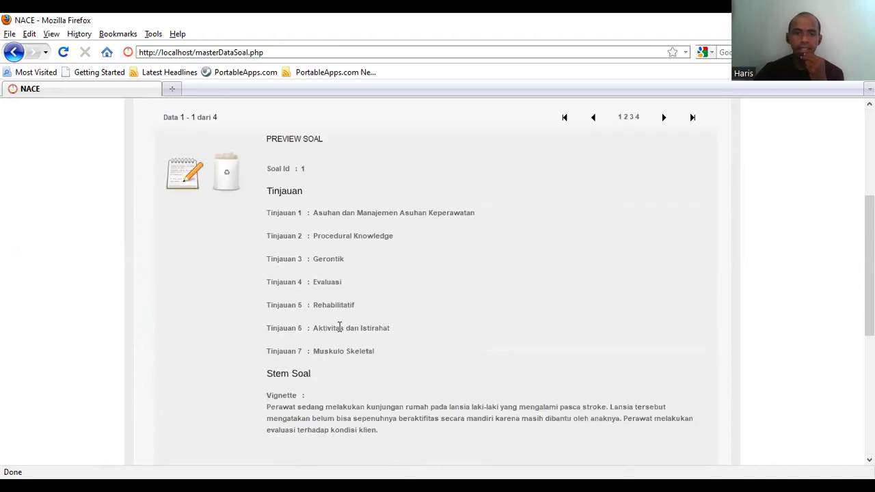
scroll(338, 326, up, 3)
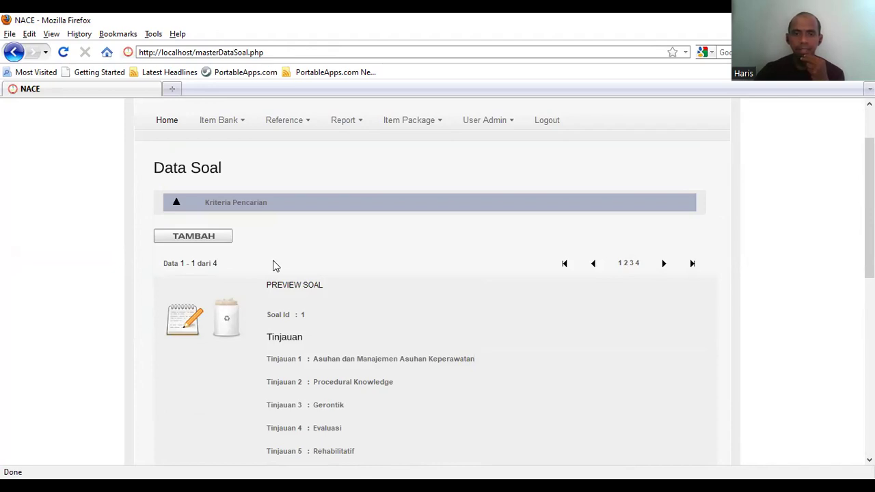
Step: Add a new question with Tinjauan 1 set to Asuhan dan Manajemen Asuhan Keperawatan and Tinjauan 2 to Procedural Knowledge
click(203, 242)
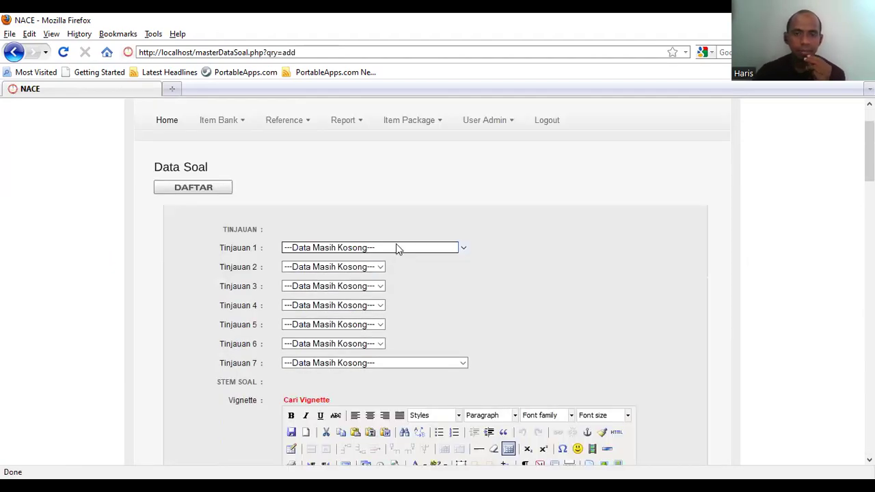
click(395, 246)
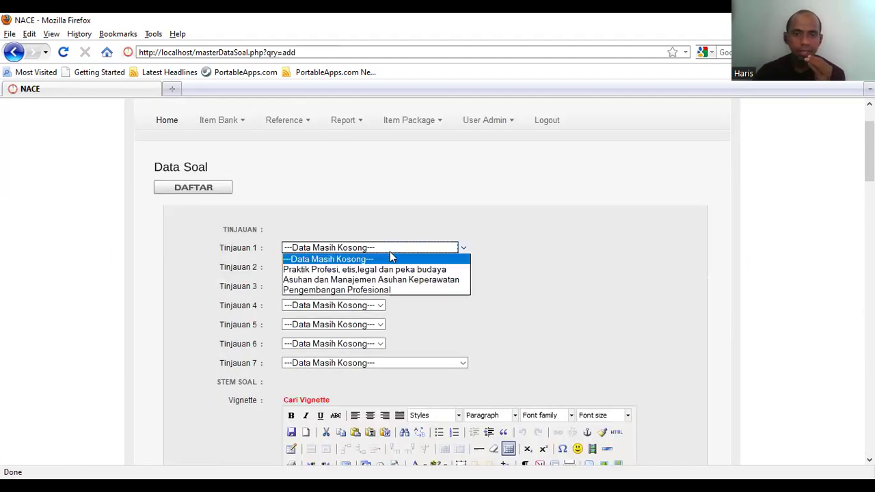
click(360, 280)
click(335, 267)
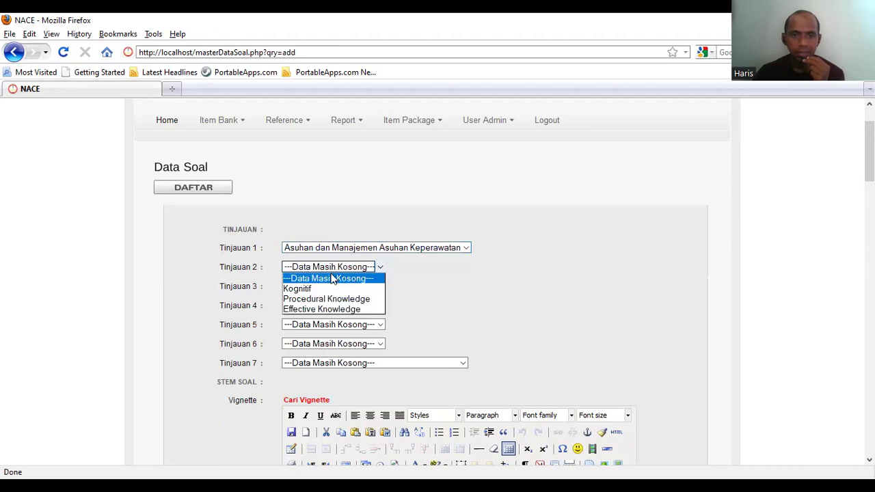
click(316, 301)
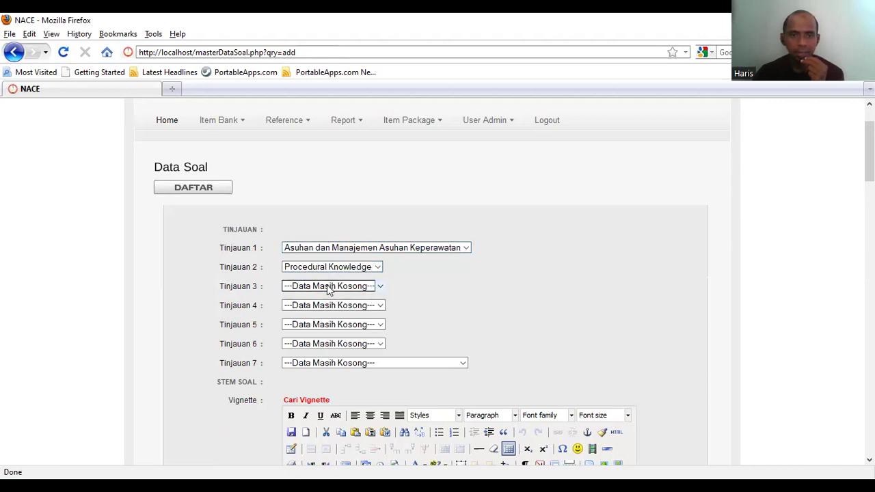
Step: Set Tinjauan 3 to Gerontik and Tinjauan 4 to Implementasi
click(328, 287)
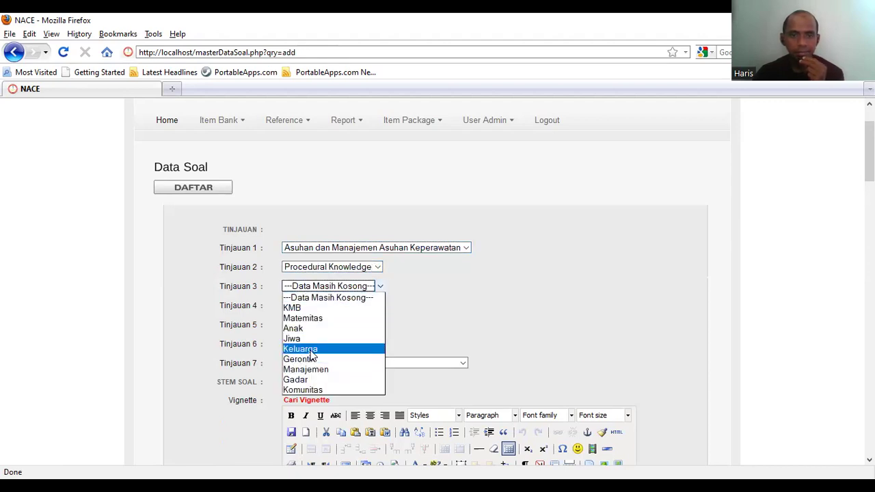
click(311, 359)
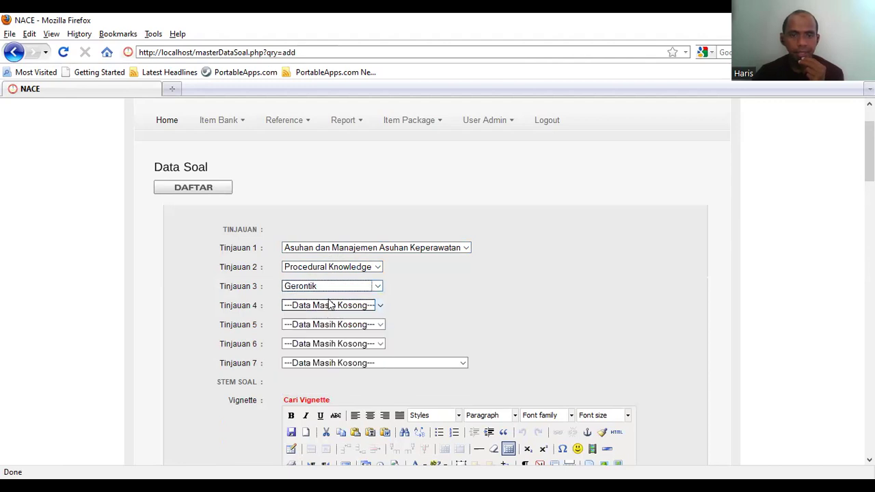
click(329, 304)
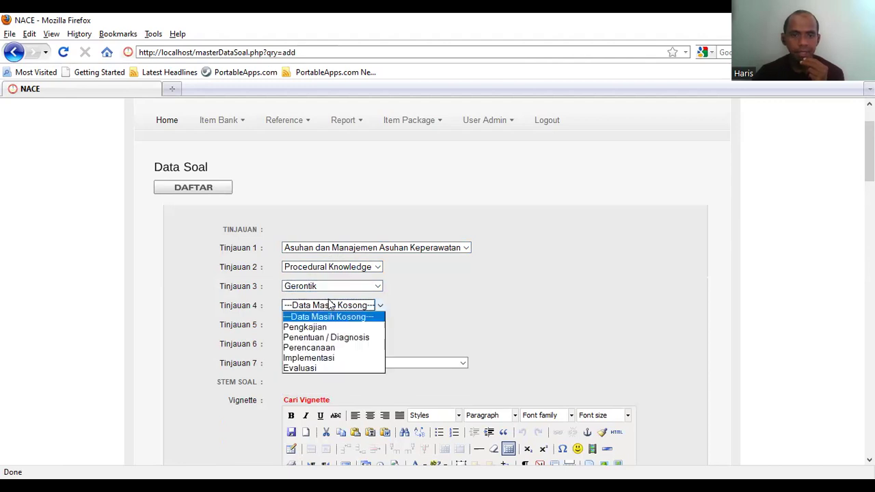
click(298, 358)
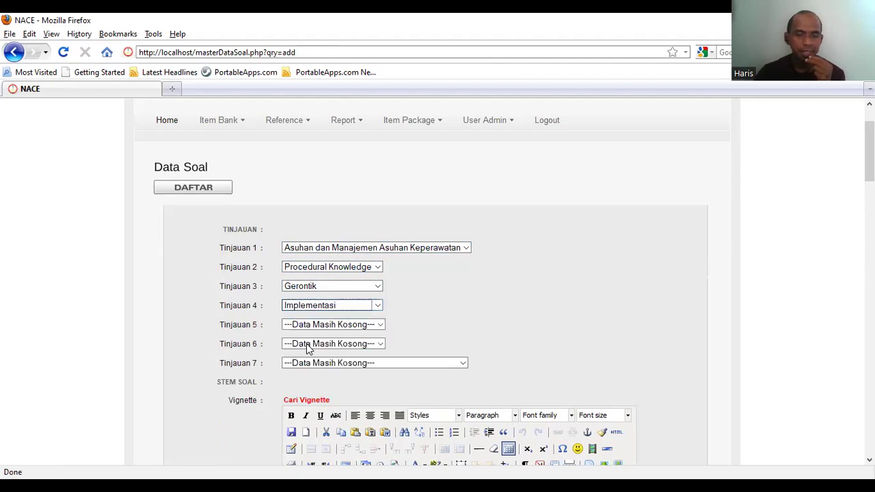
Step: Set Tinjauan 5 to Rehabilitatif, Tinjauan 6 to Aktivitas dan Istirahat, and Tinjauan 7 to Muskulo Skeletal
click(338, 324)
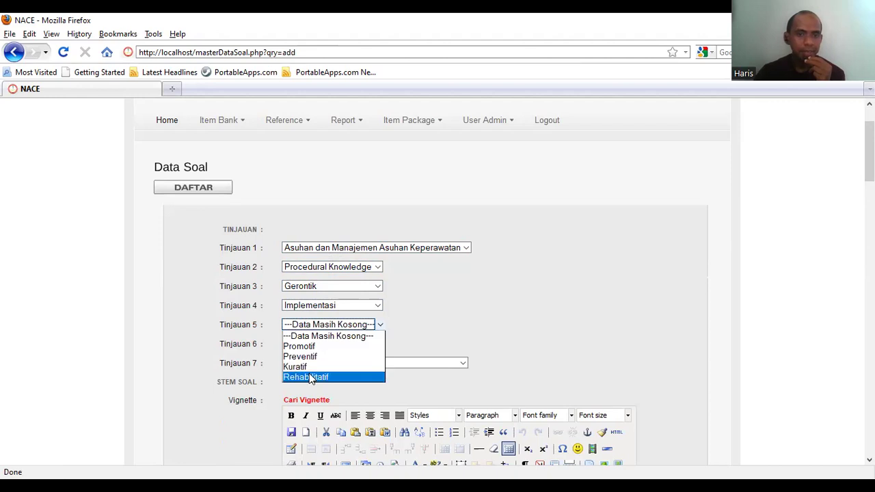
click(309, 376)
click(319, 343)
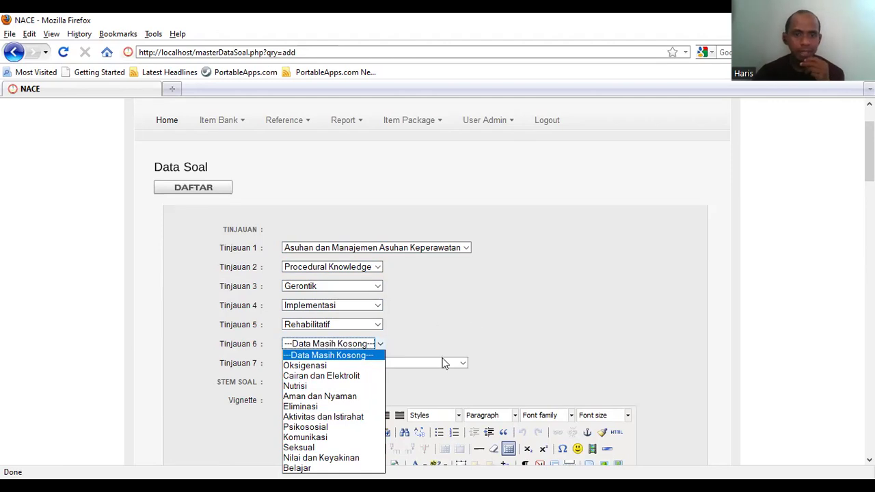
click(350, 418)
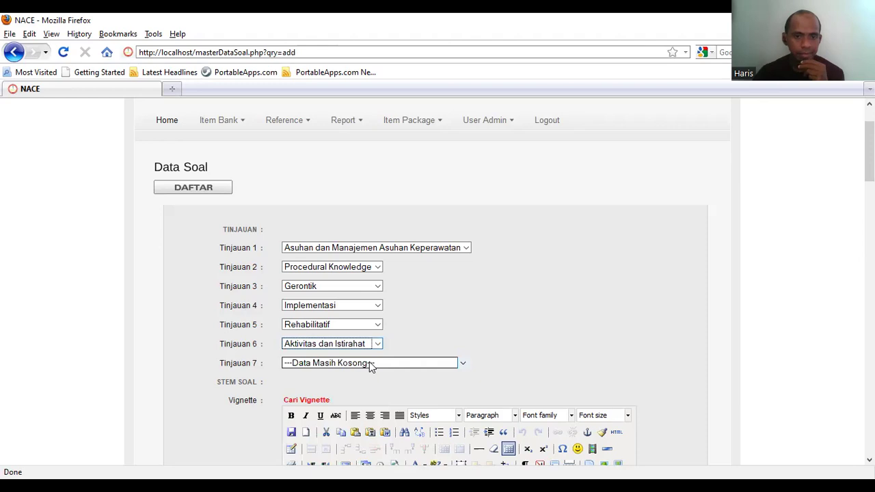
click(369, 364)
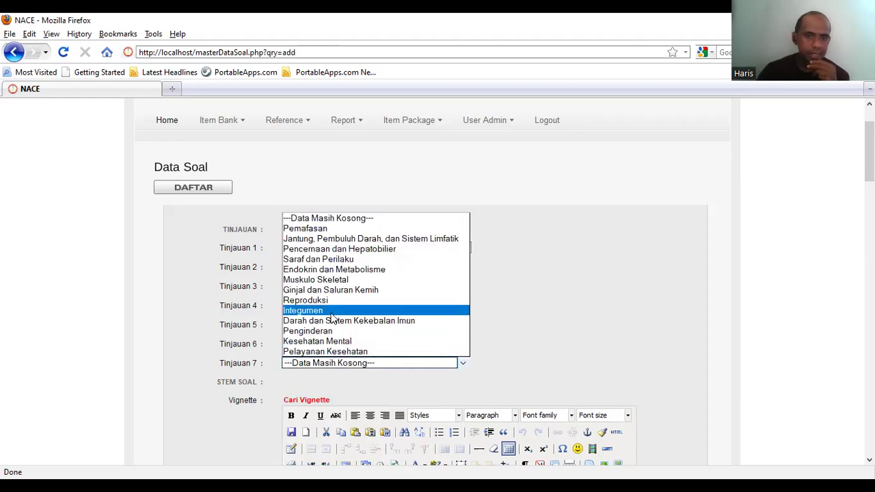
click(349, 280)
Step: Insert the copied vignette about the 65-year-old woman into the Vignette editor using Paste from Word, and remove the blank line above it
scroll(410, 301, down, 5)
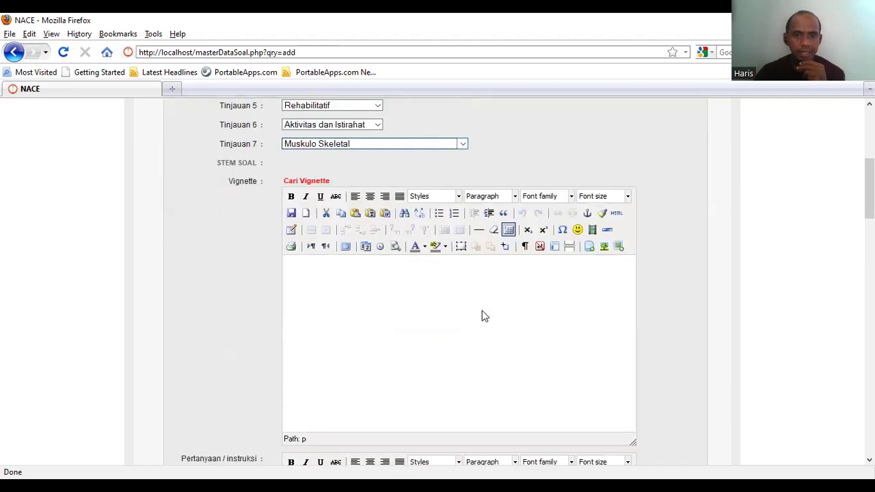
click(380, 292)
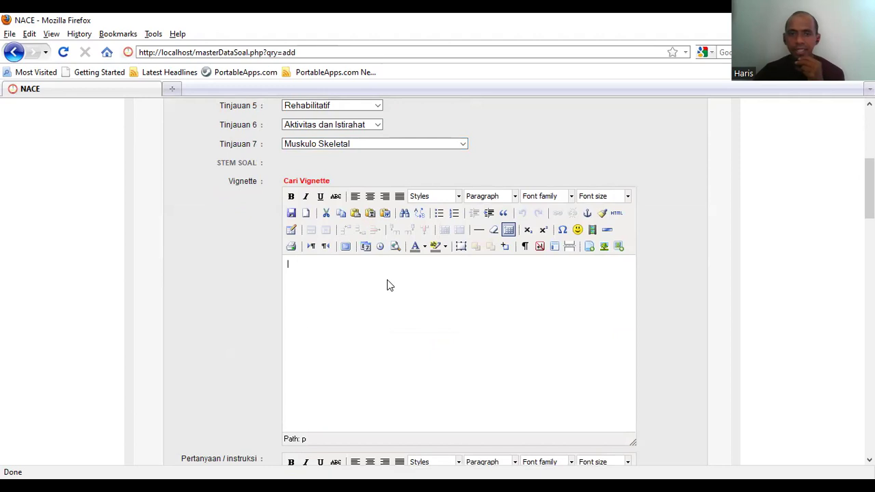
right_click(311, 283)
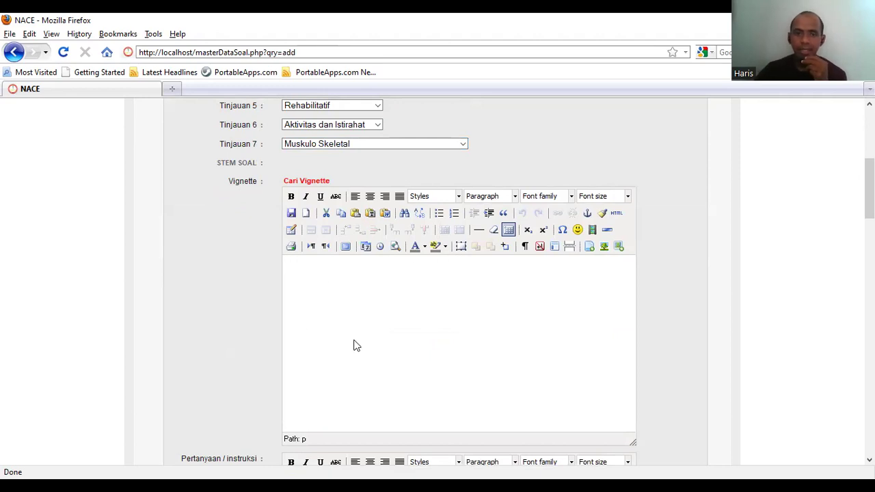
click(480, 299)
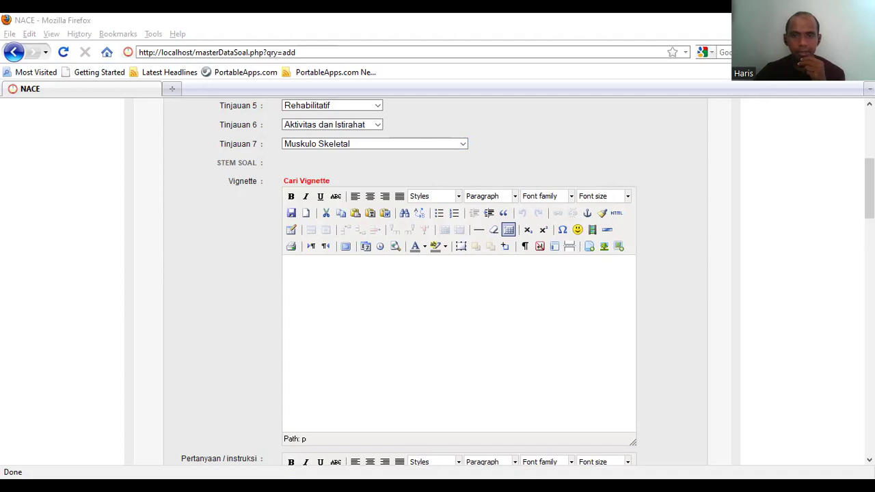
click(401, 299)
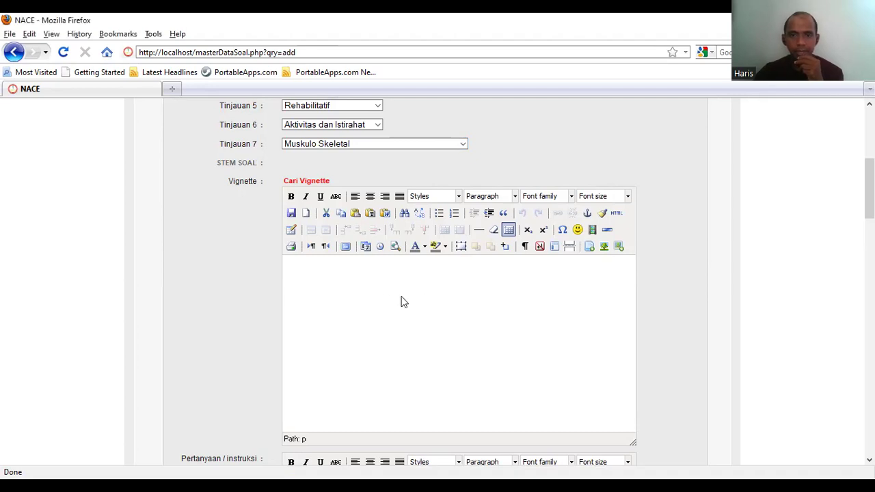
click(385, 214)
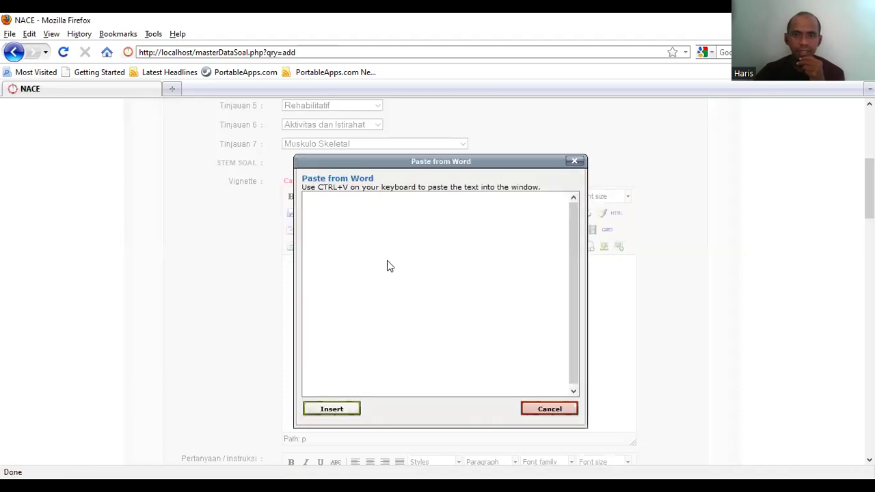
right_click(332, 206)
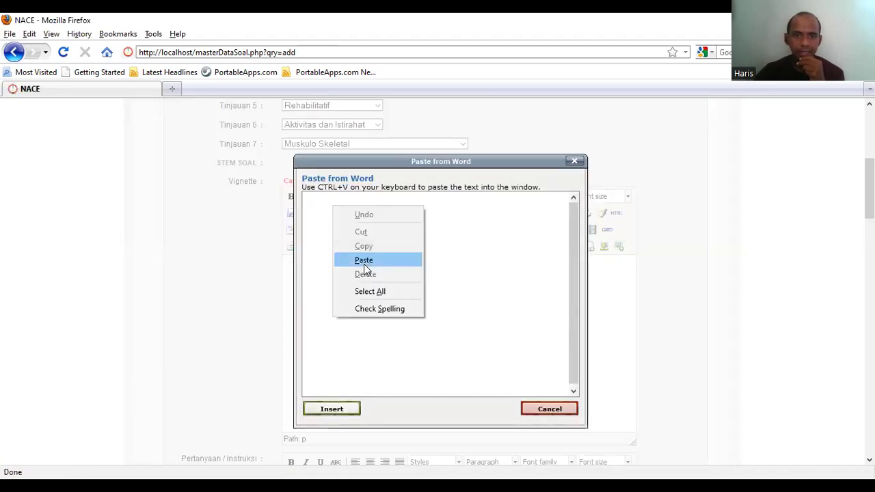
click(364, 261)
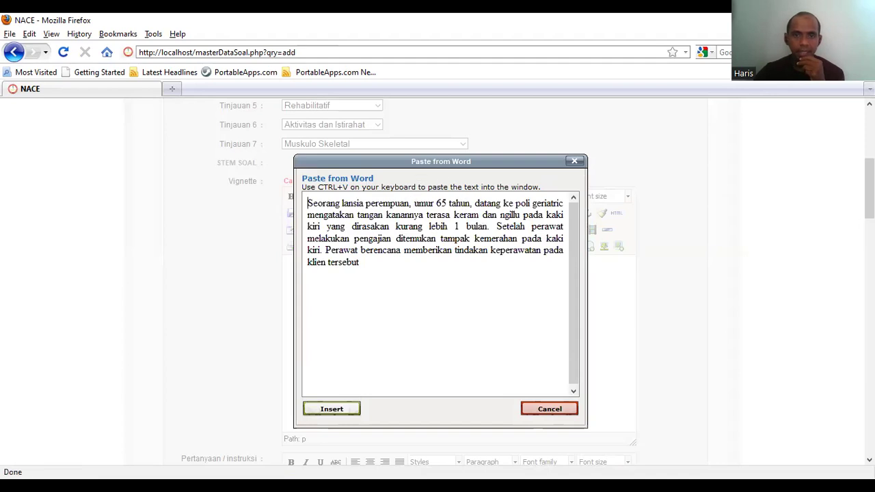
click(334, 410)
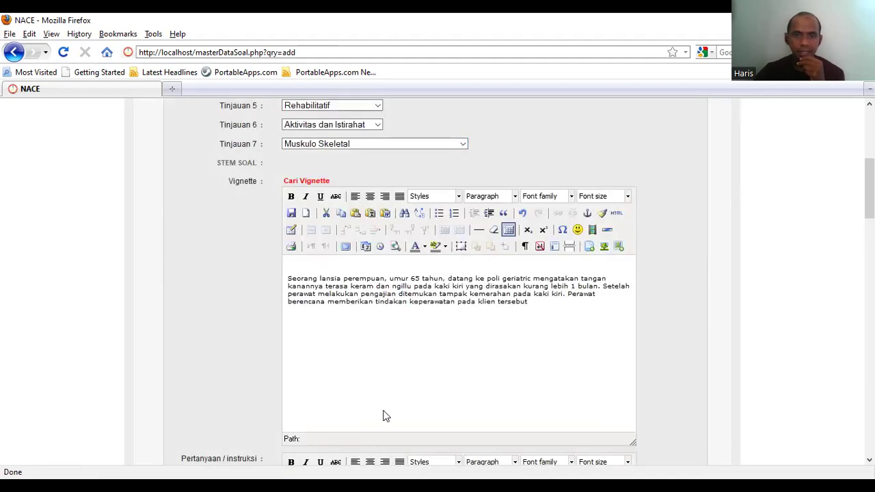
key(Delete)
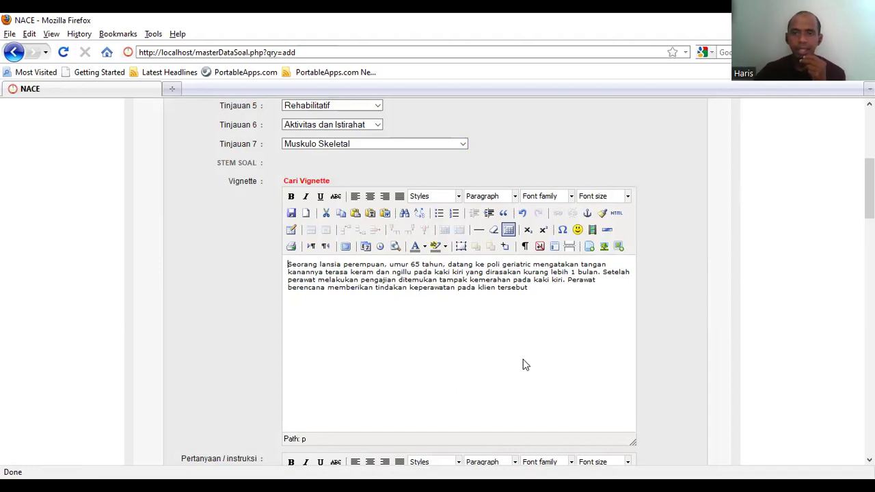
Step: Enter "Apakah tindakan yang tepat pada klien tersebut?" as the Pertanyaan / instruksi text
scroll(466, 353, down, 5)
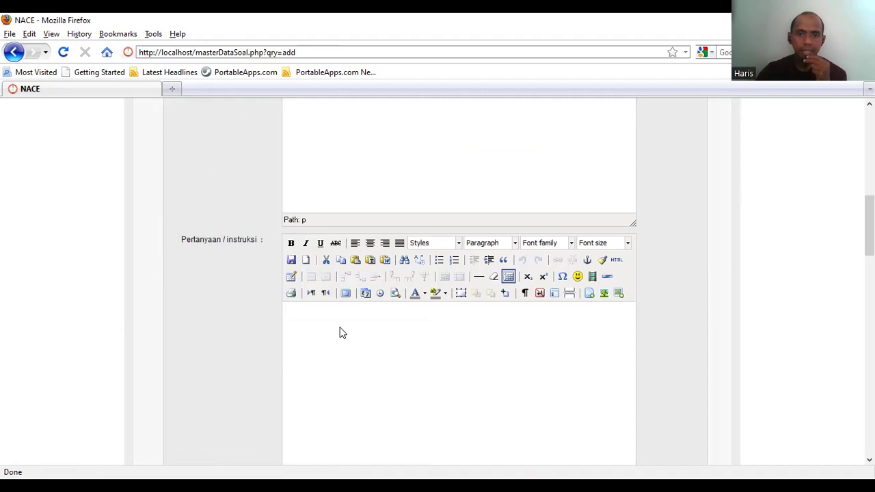
scroll(342, 332, up, 5)
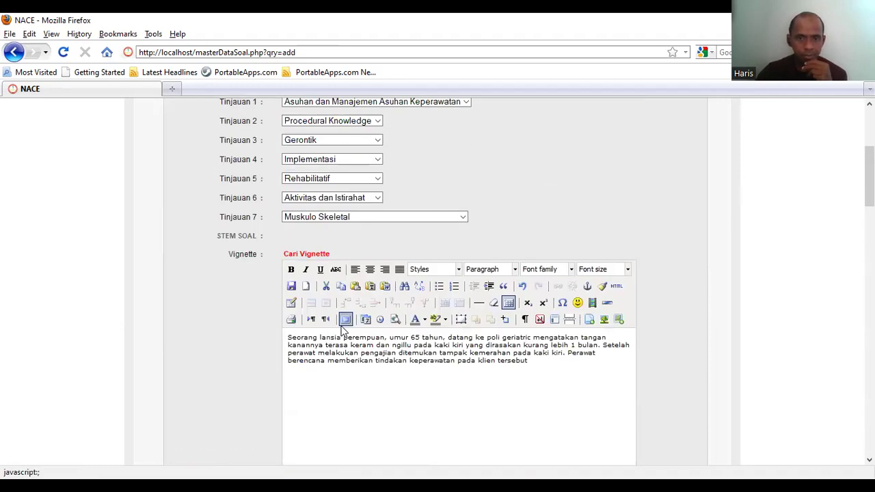
scroll(342, 331, down, 3)
scroll(342, 331, down, 4)
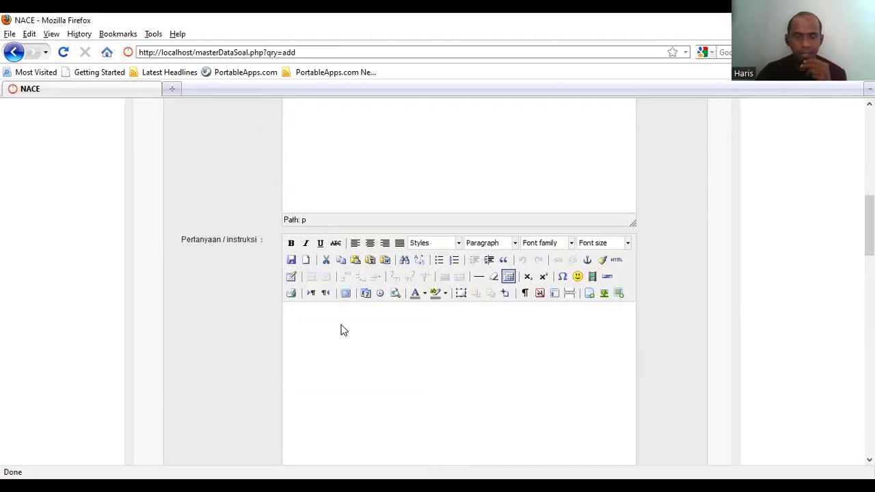
scroll(343, 330, up, 3)
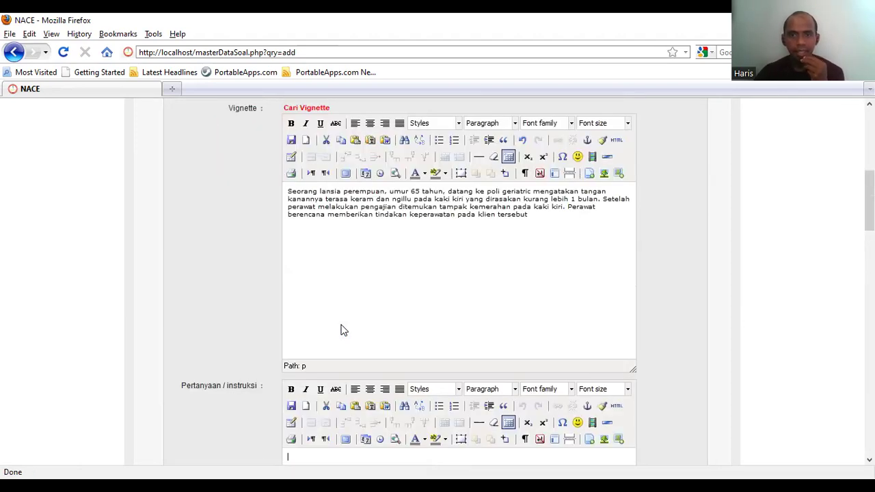
scroll(343, 330, down, 3)
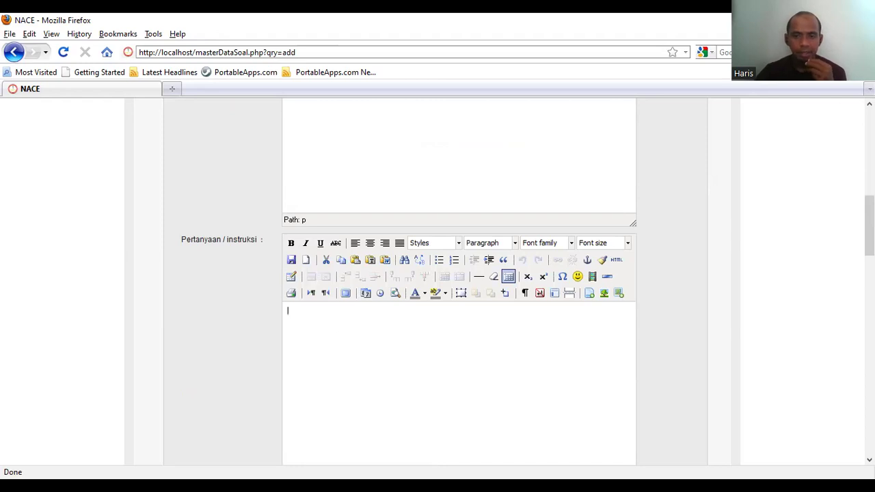
click(476, 459)
text(Apakah ti)
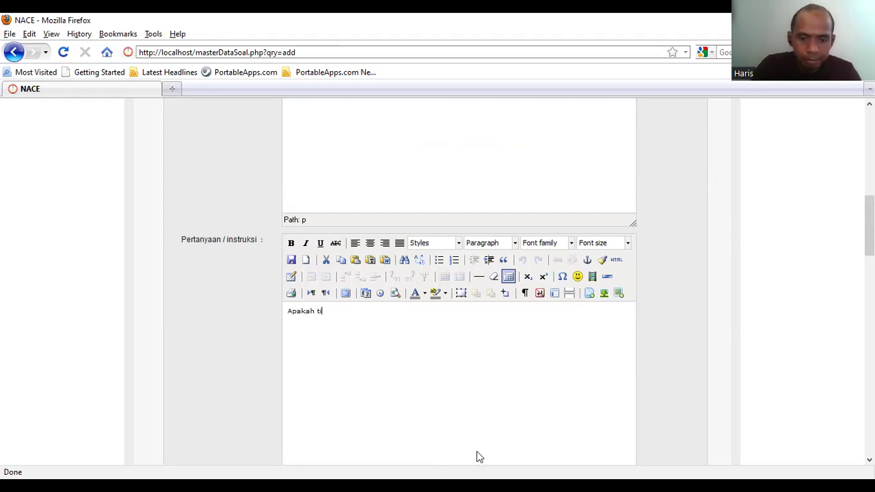
text(ndakan yang )
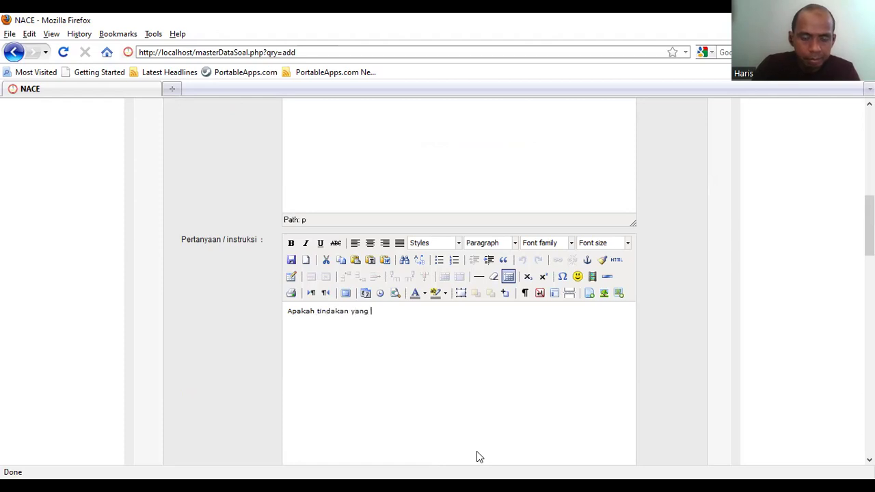
text(tepa)
text(t [ada)
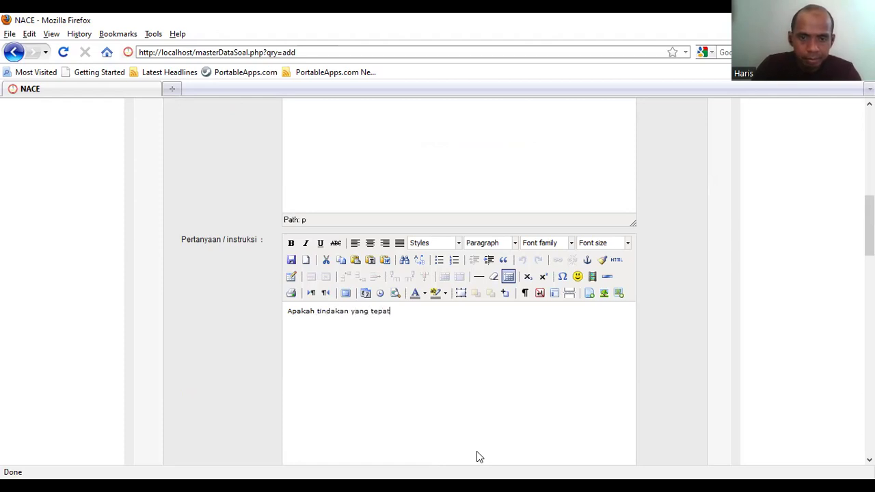
key(BackSpace)
key(BackSpace)
key(BackSpace)
key(BackSpace)
key(BackSpace)
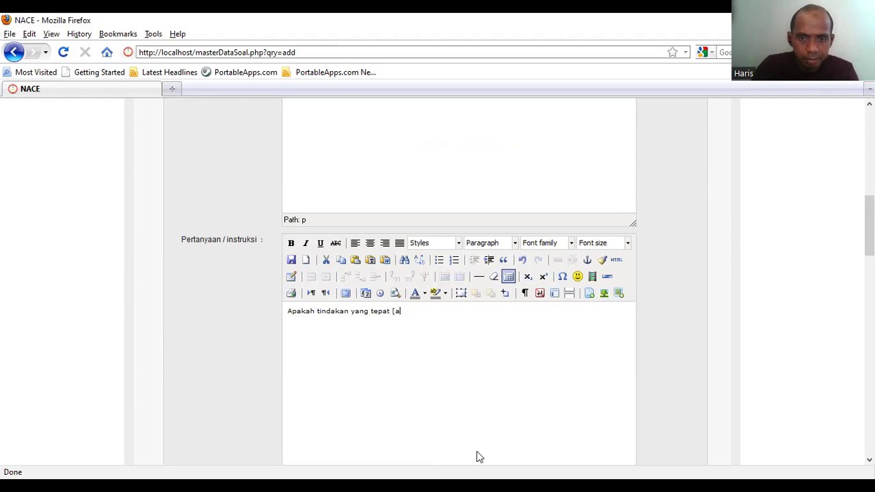
text(pada klien terseut)
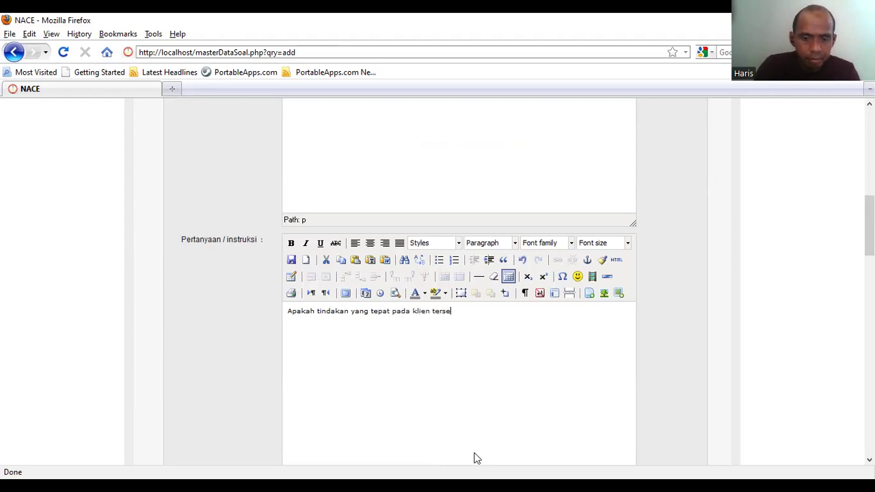
key(BackSpace)
key(BackSpace)
key(BackSpace)
text(ebut?)
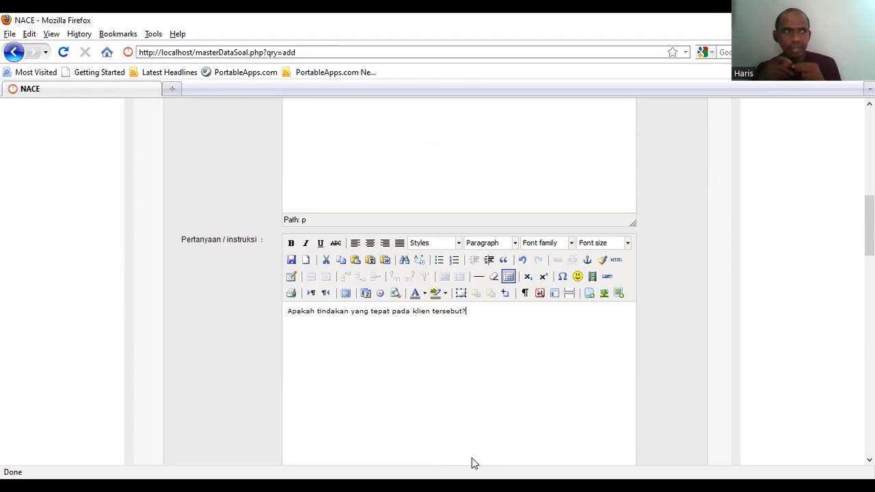
Step: Enter "Relaksasi napas dalam" as answer choice a
scroll(462, 430, down, 5)
click(365, 311)
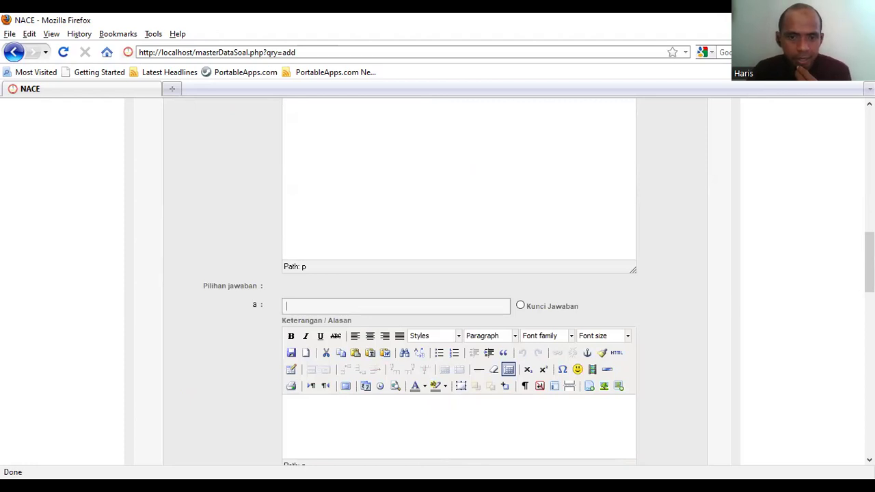
key(alt+Tab)
key(alt+Tab)
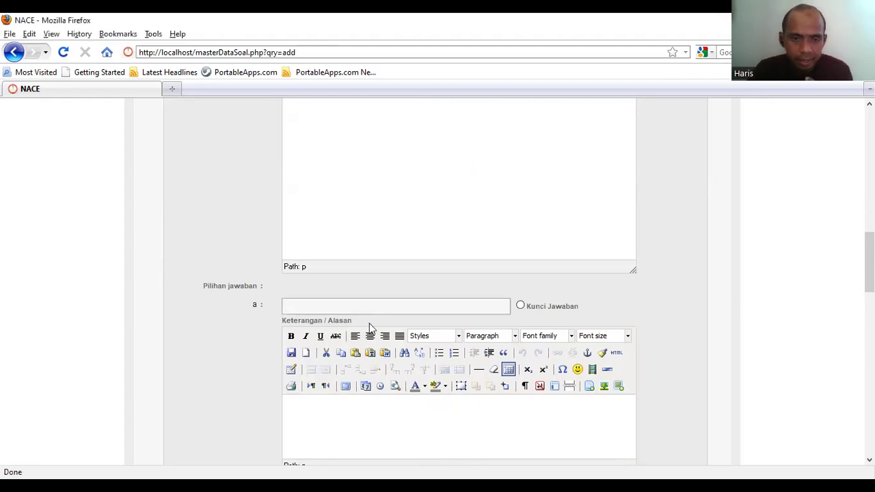
text(Rels)
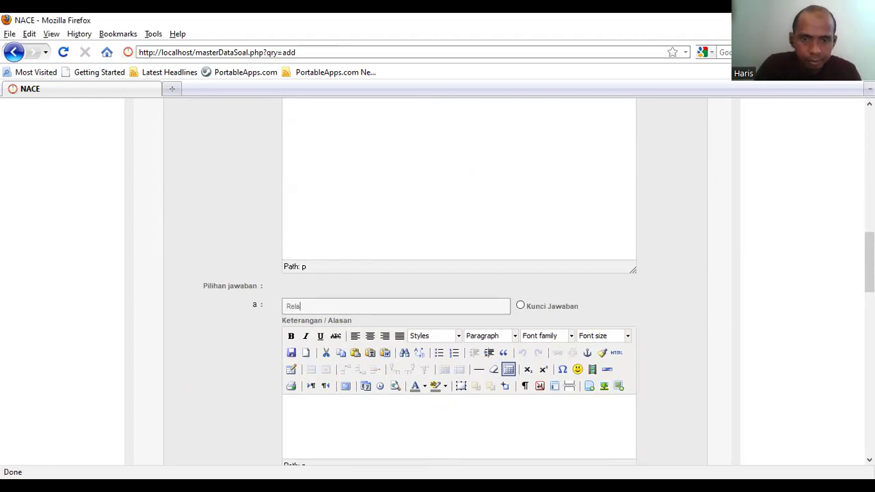
key(BackSpace)
text(asi)
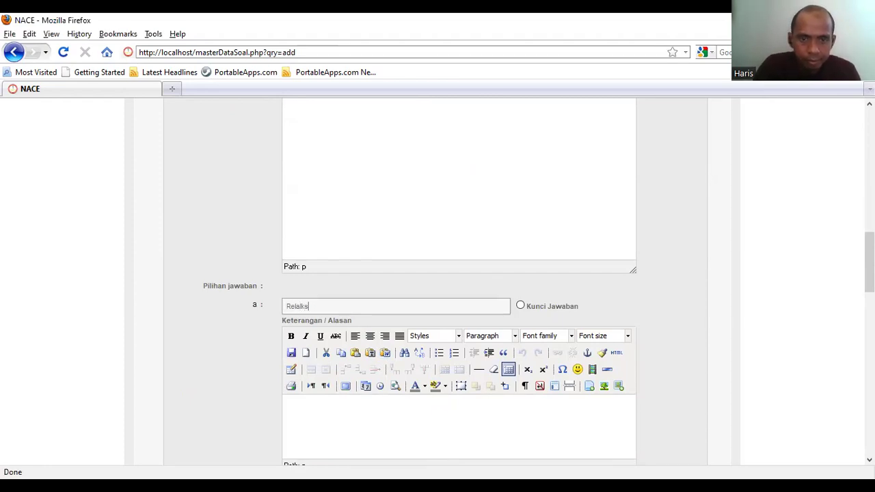
key(BackSpace)
key(BackSpace)
text(sasi napas)
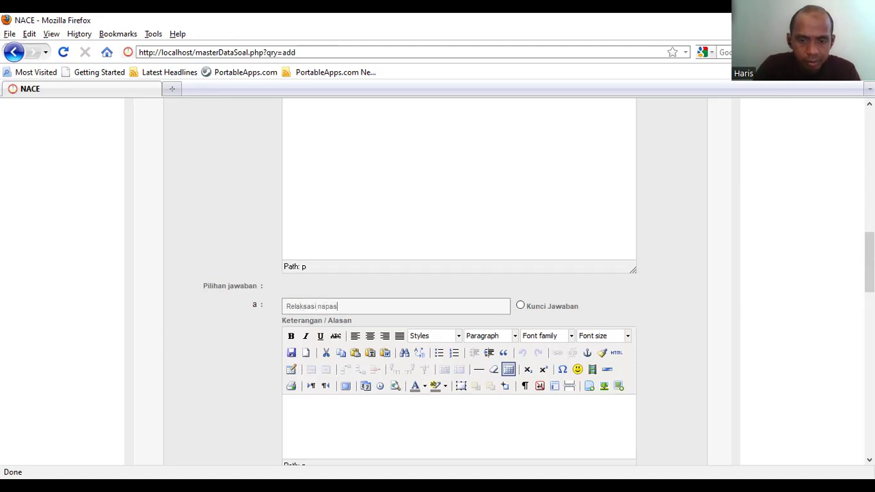
text( dalam)
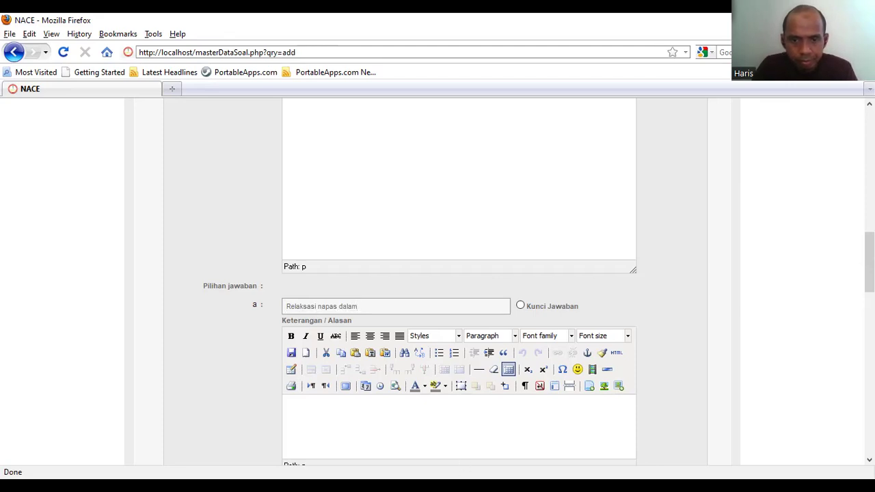
Step: Enter "Kompres air hangat" as answer choice b and "Hypnoterapi" as answer choice c
scroll(373, 283, down, 5)
click(369, 276)
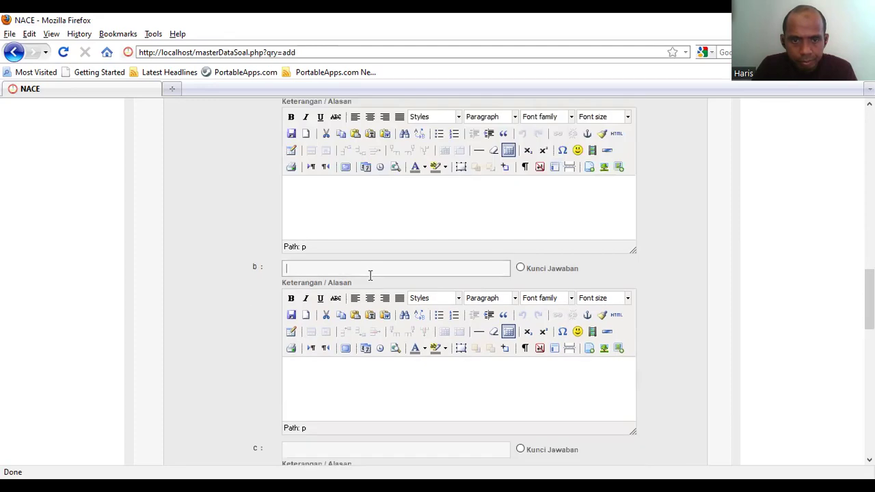
text(Kompres a)
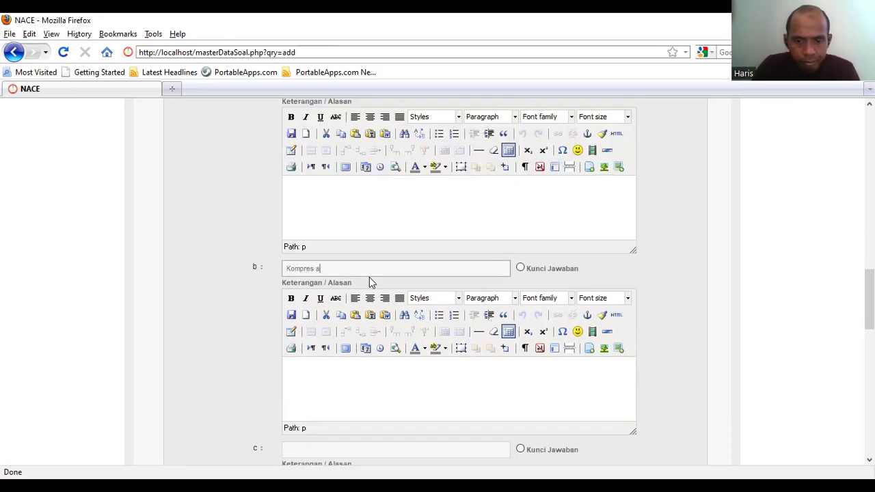
text(ir hangat)
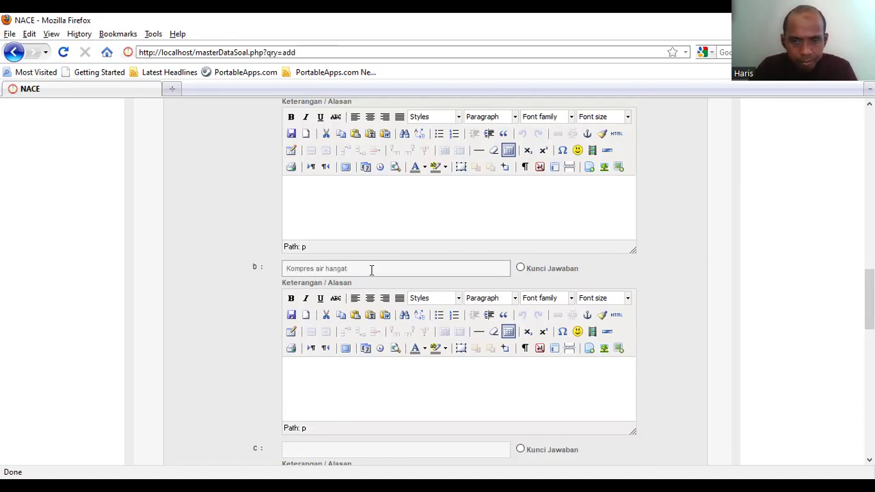
scroll(371, 270, down, 4)
click(352, 304)
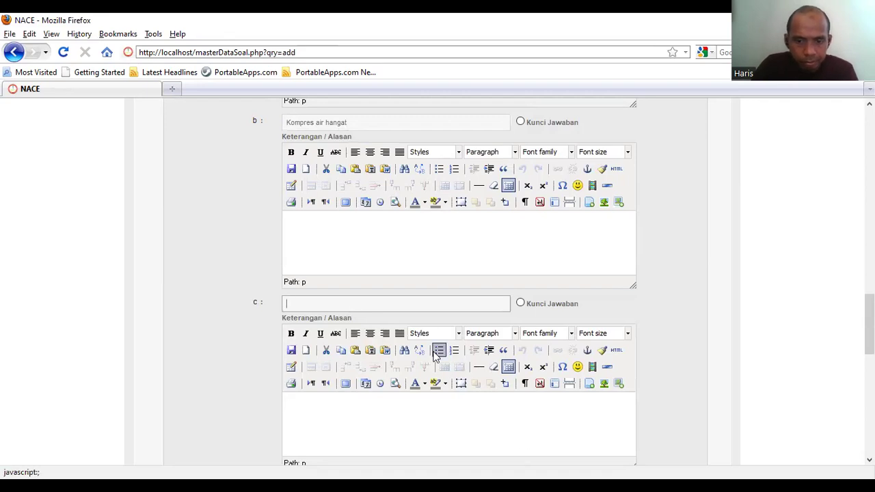
text(Hype)
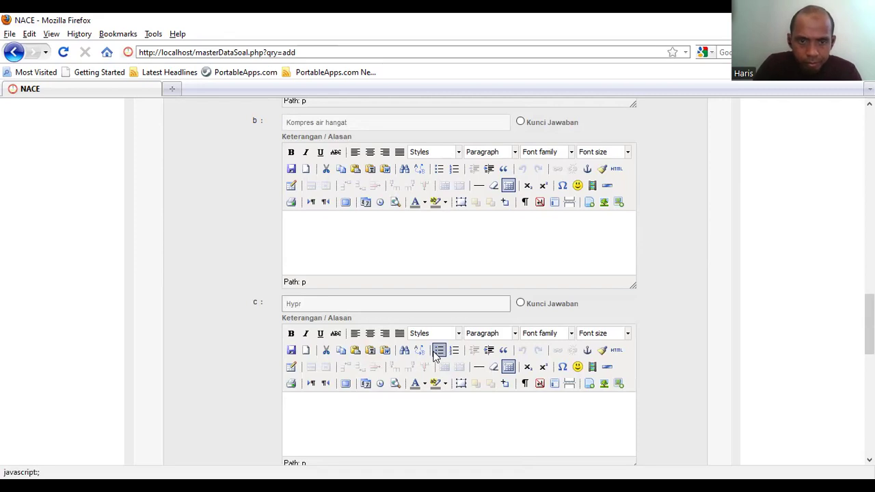
text(oterapi)
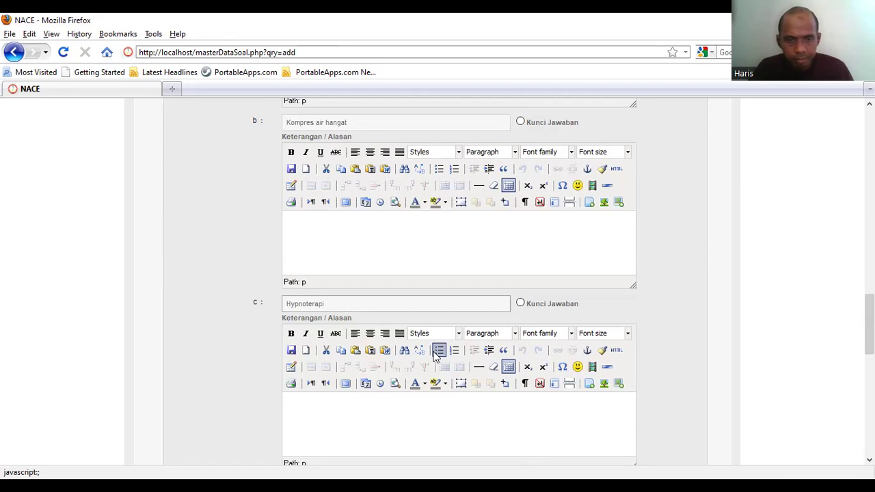
Step: Enter "Distraksi" as answer choice d and "Massage" as answer choice e
scroll(435, 383, down, 5)
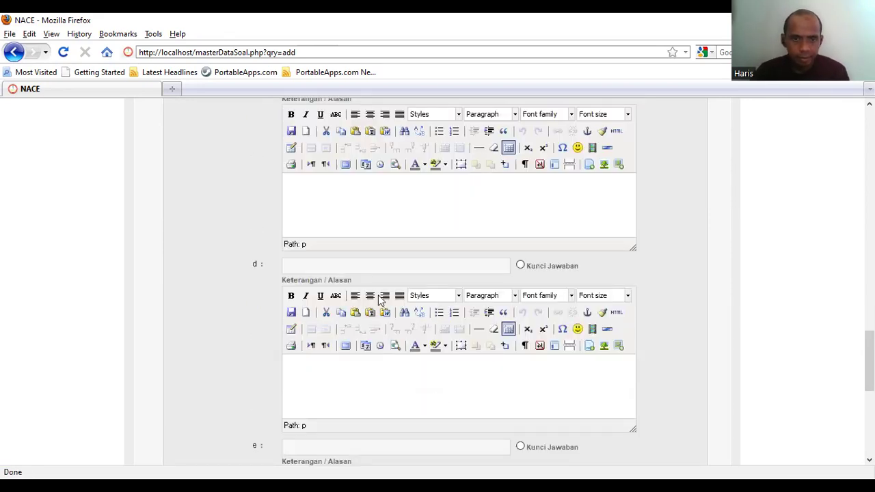
click(376, 264)
text(D)
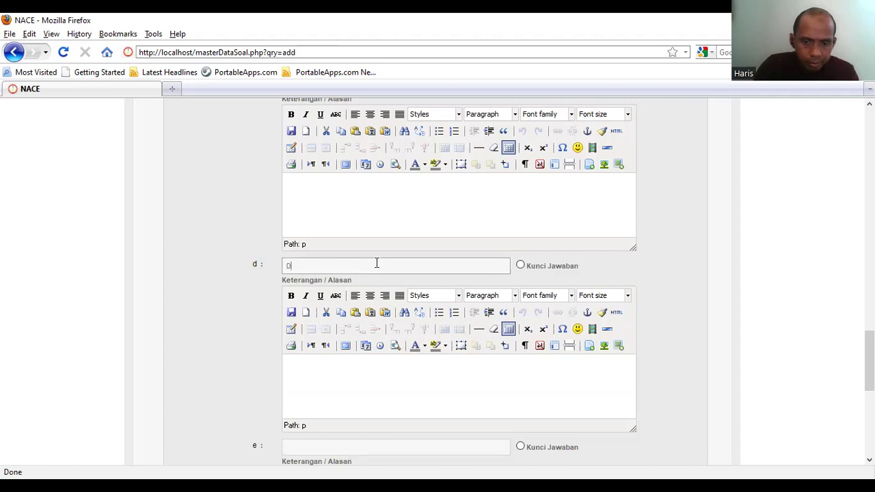
text(istraksi)
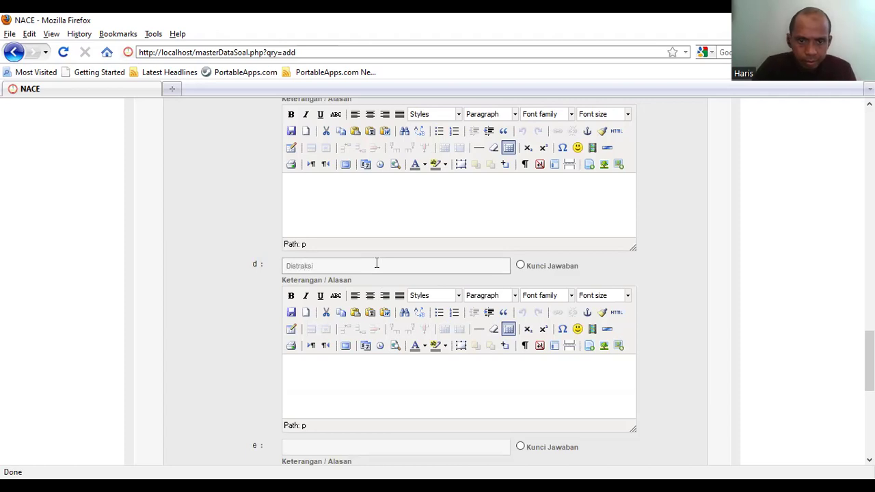
scroll(376, 263, down, 4)
click(349, 302)
text(Massa)
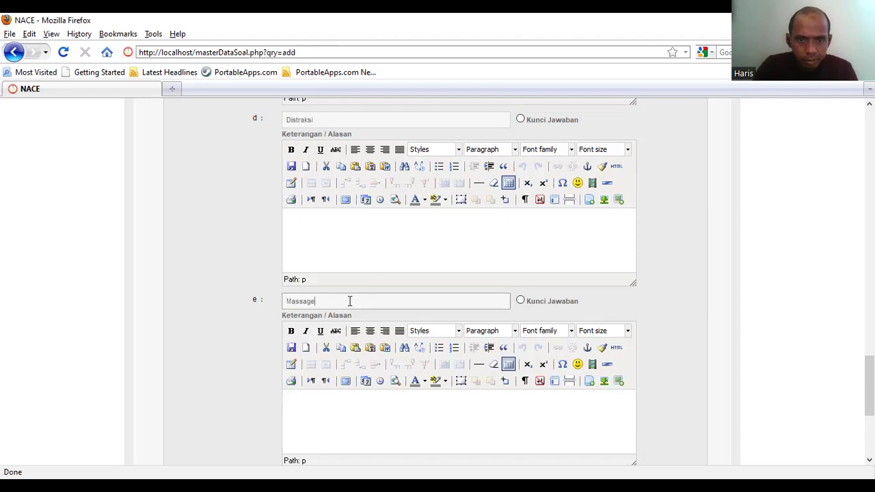
text(ge)
Step: Mark answer choice b, "Kompres air hangat", as the Kunci Jawaban
scroll(350, 300, up, 10)
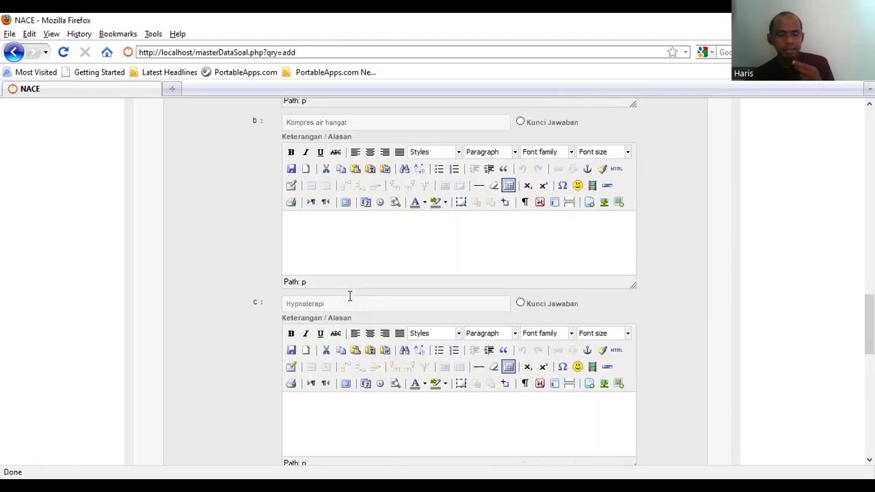
scroll(349, 297, up, 2)
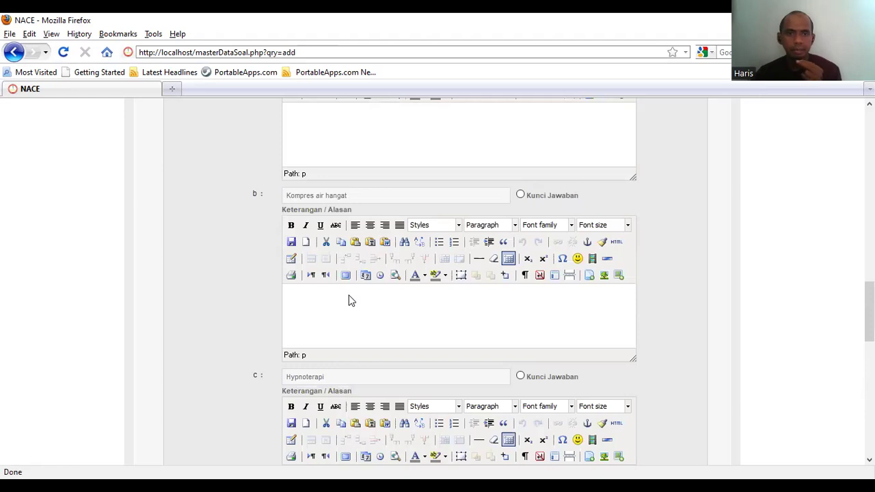
click(520, 195)
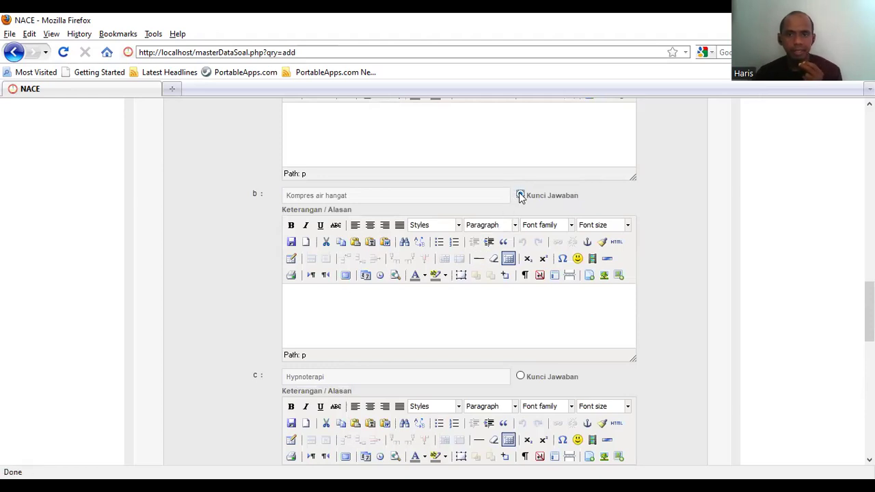
Step: Choose the question author as Penulis Soal, set Departemen to Gerontik, and save the question
scroll(486, 178, down, 12)
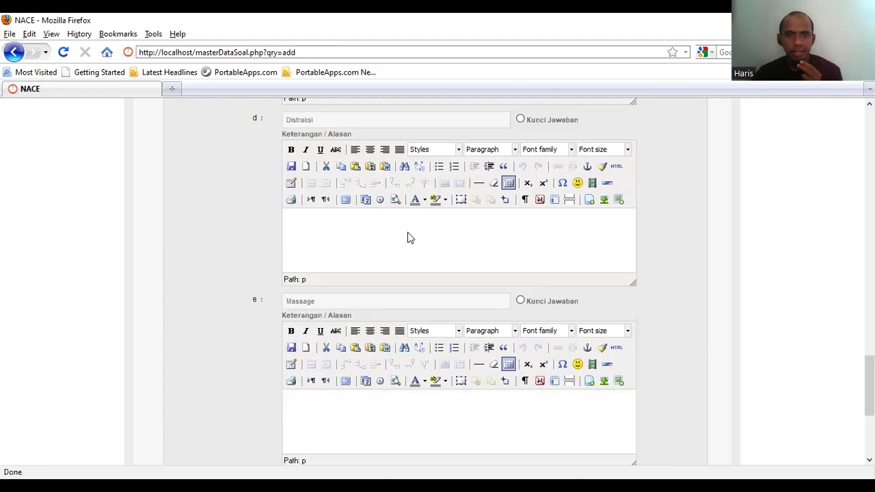
scroll(407, 238, down, 6)
click(370, 289)
click(370, 297)
click(367, 306)
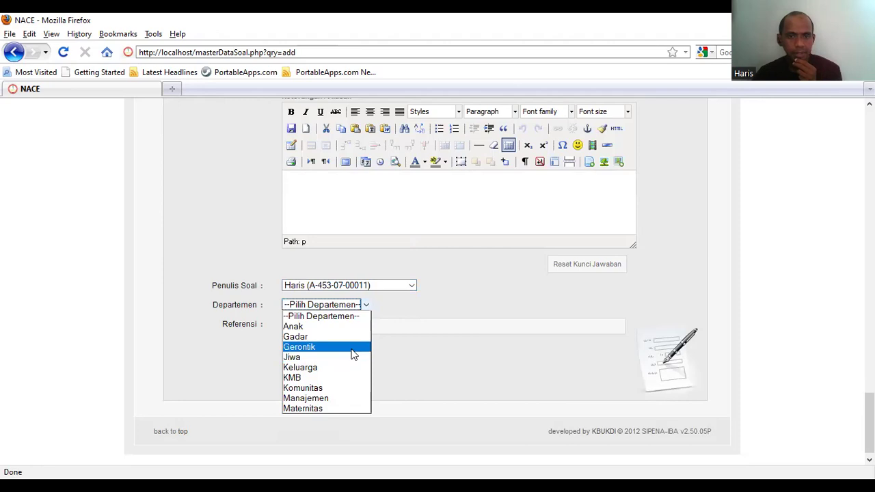
click(353, 354)
click(326, 368)
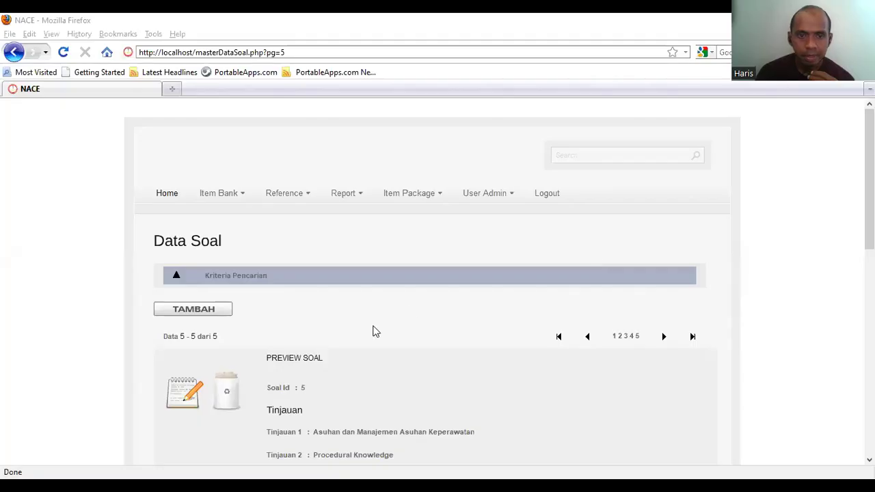
Step: Review the saved question's preview from the Tinjauan values to the answer key, and open the question for editing
scroll(373, 328, down, 5)
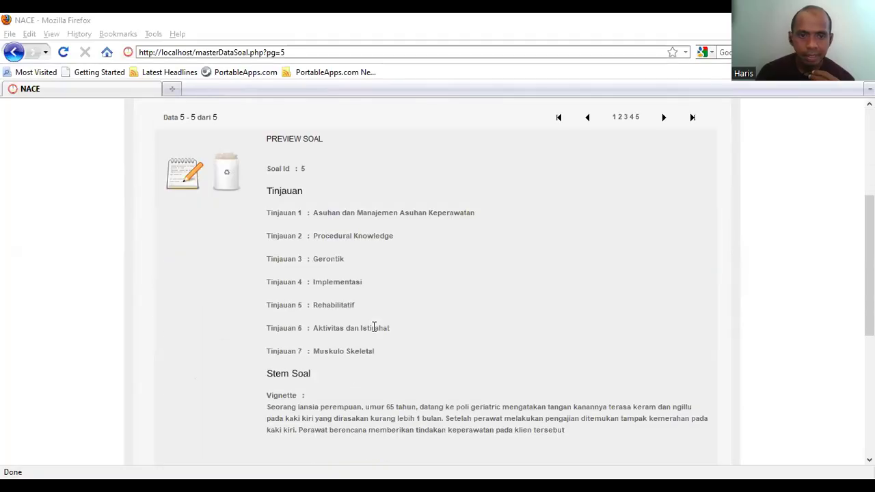
scroll(373, 328, down, 8)
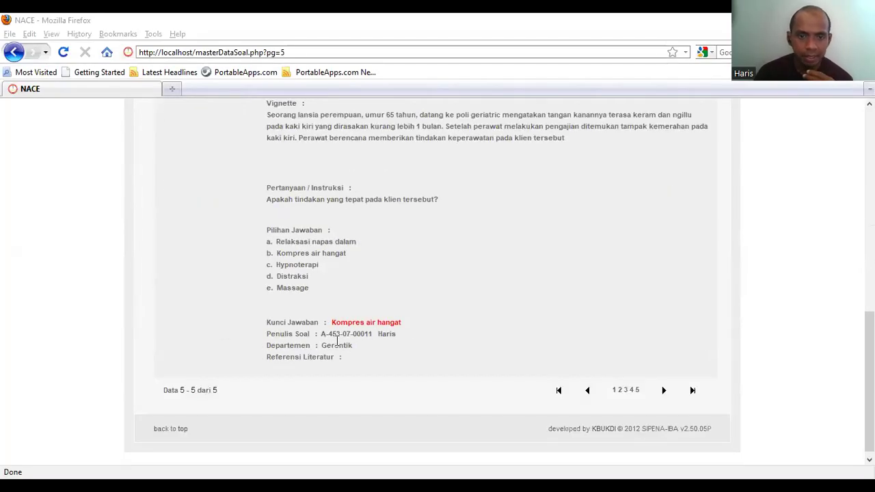
scroll(307, 370, up, 5)
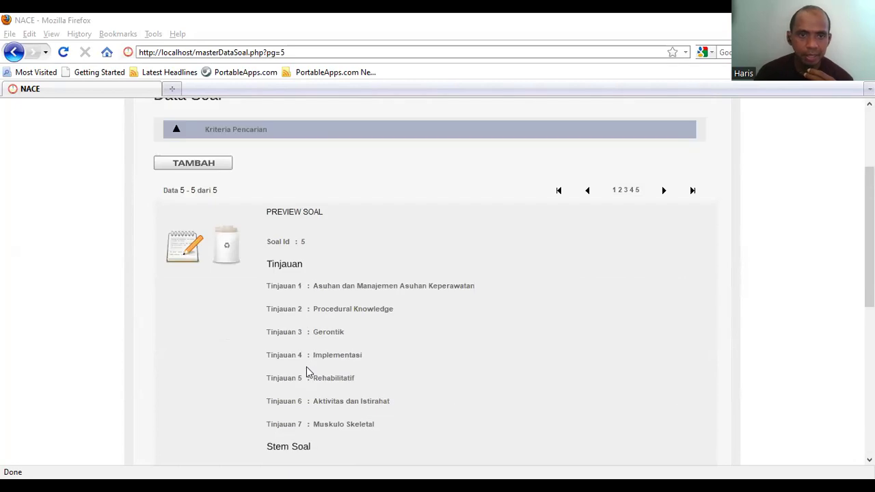
click(181, 254)
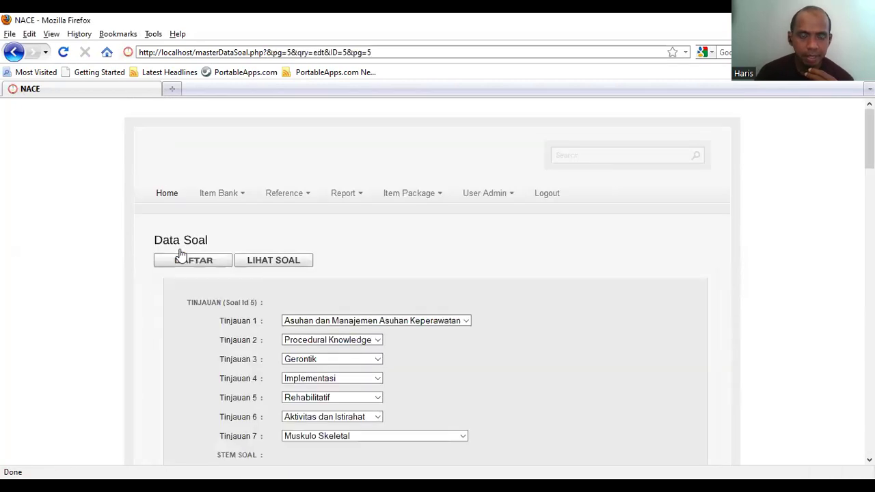
Step: Enter the book author's name followed by "2018. Keperawatan Gerontik. Salemba Medika : Jakarta" as the Referensi and save the question
scroll(183, 255, down, 15)
scroll(190, 259, down, 3)
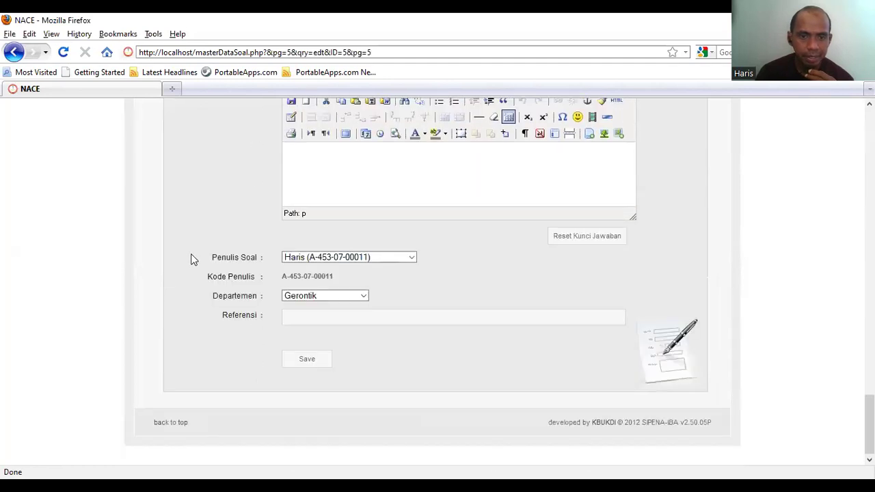
click(339, 316)
text(k)
key(BackSpace)
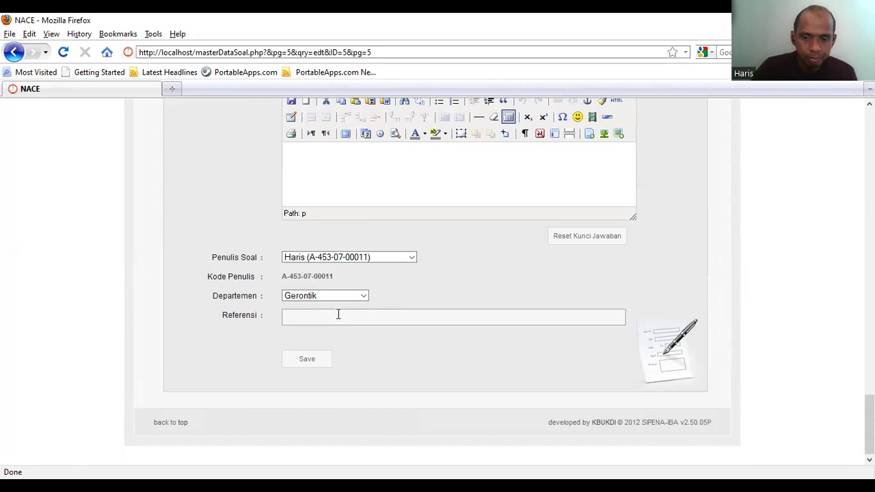
text(Kusma)
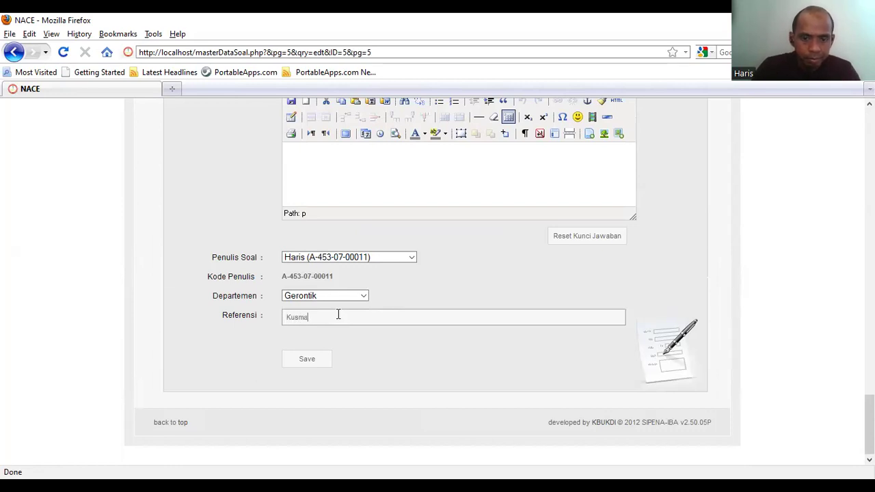
text(yadi, 2018. Kepe)
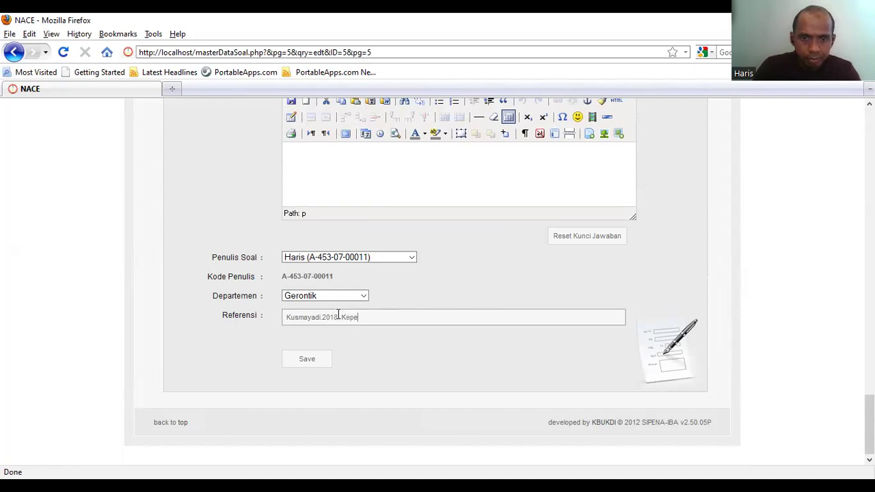
text(rawatan Gerontik. Salemba Medika)
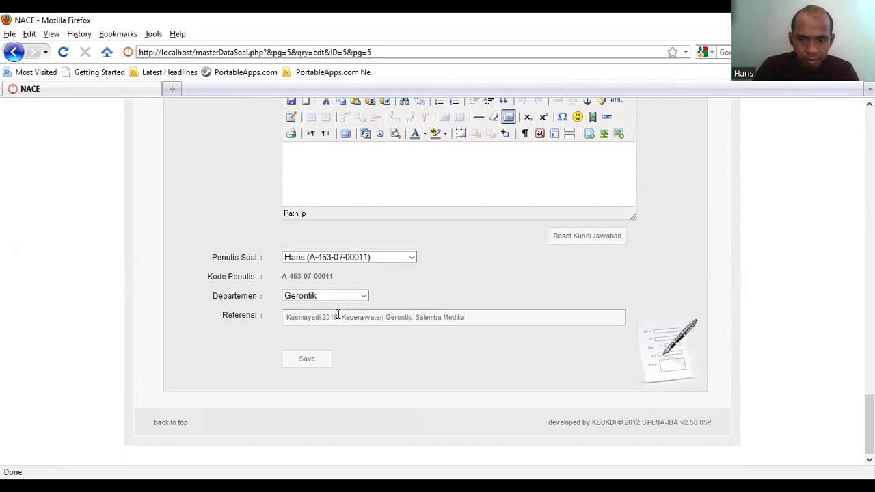
text( : Jakart)
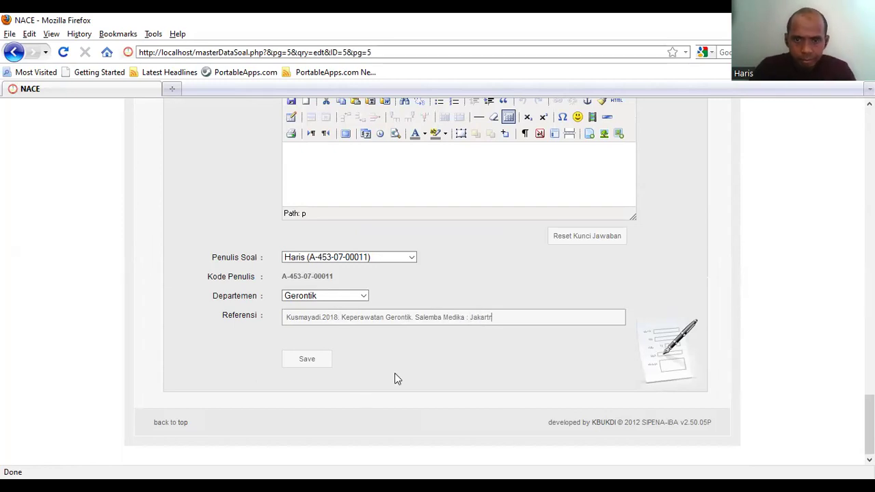
text(arta)
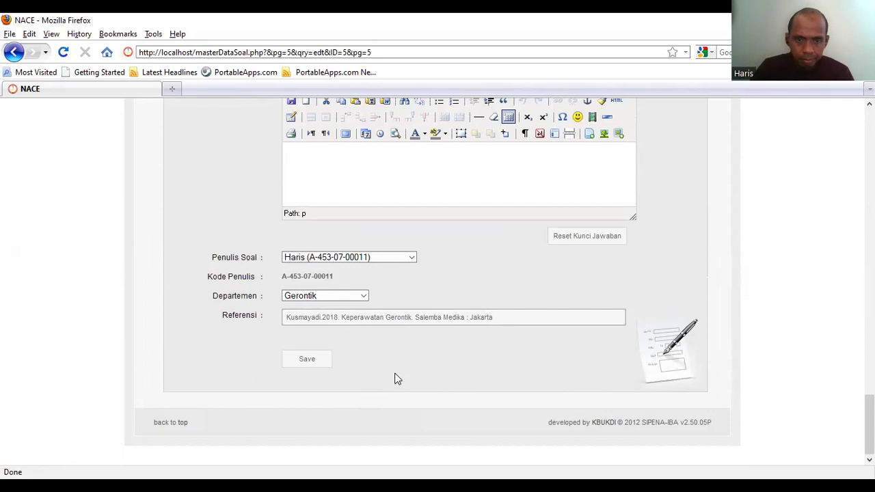
click(315, 360)
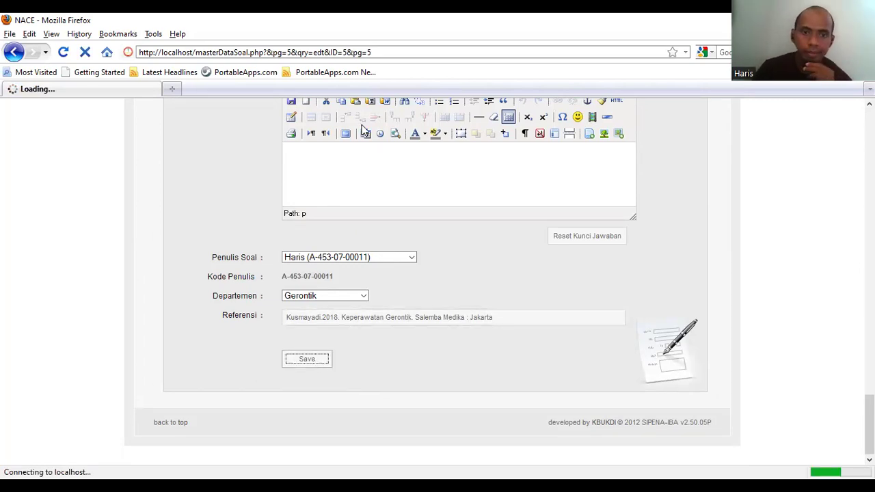
Step: Open the list of packages for the regional office and delete the package "Kaltara gerontik"
scroll(328, 287, down, 3)
scroll(328, 289, up, 3)
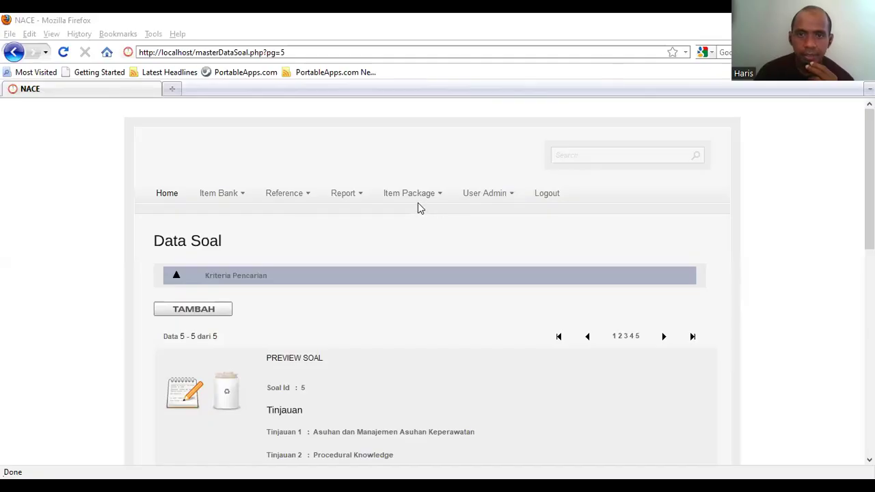
mouse_move(416, 201)
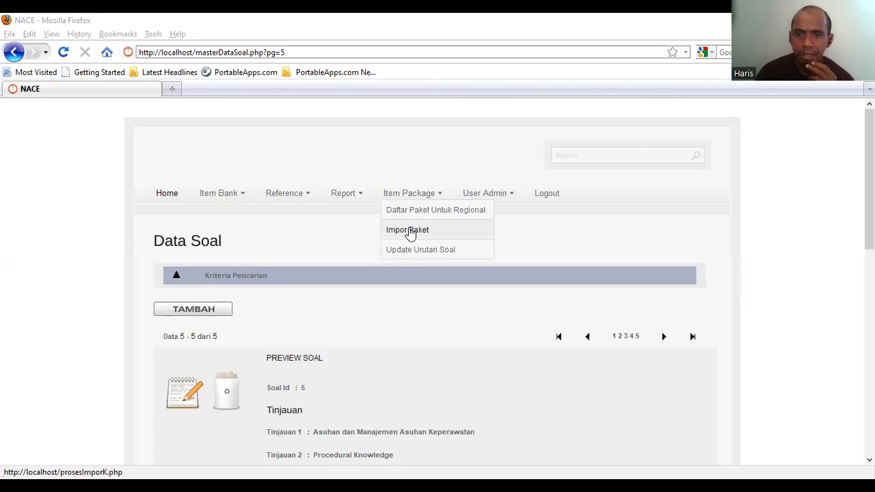
click(418, 220)
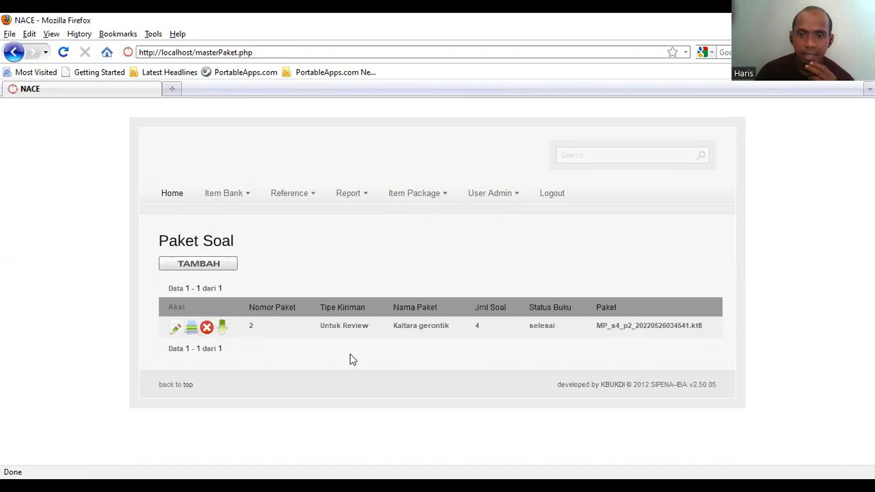
click(206, 329)
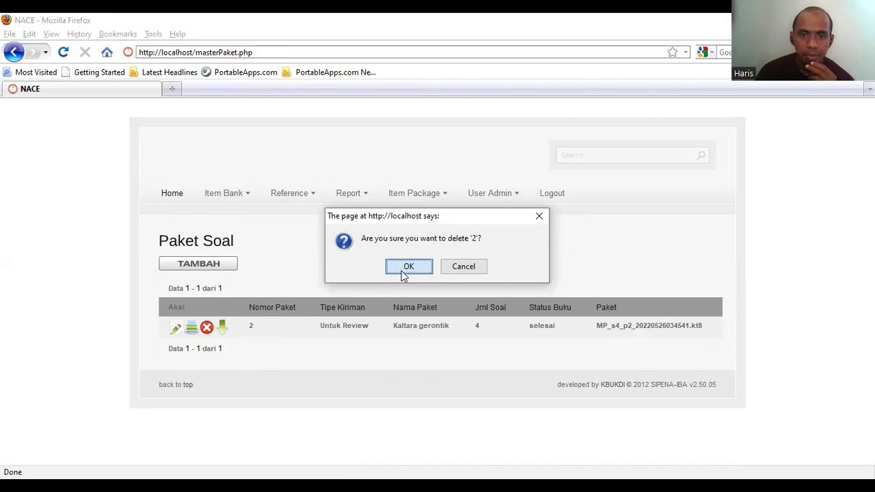
click(405, 267)
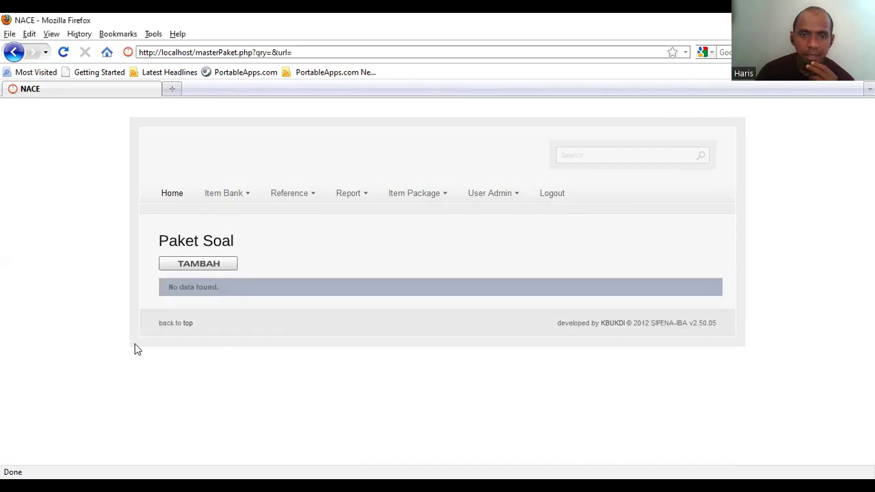
Step: Start a new question package with Jenis Kiriman "Untuk Review" and Tanggal Kirim 26 Mei 2022
click(183, 267)
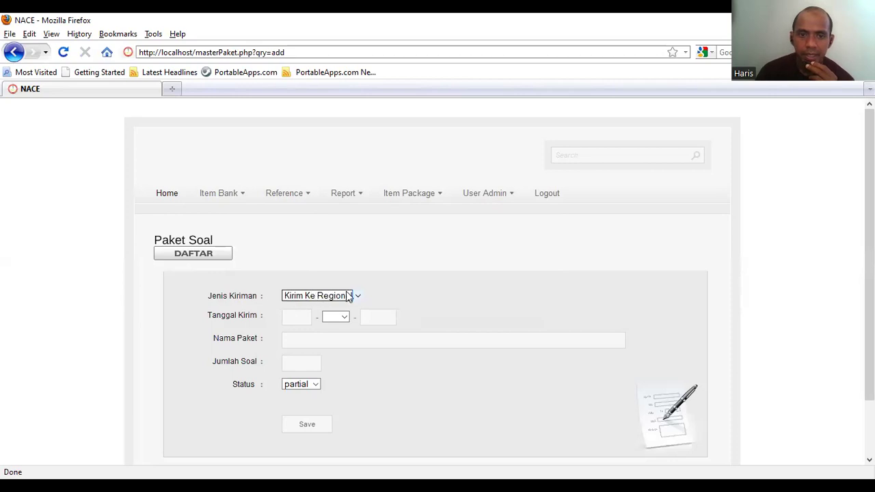
click(352, 297)
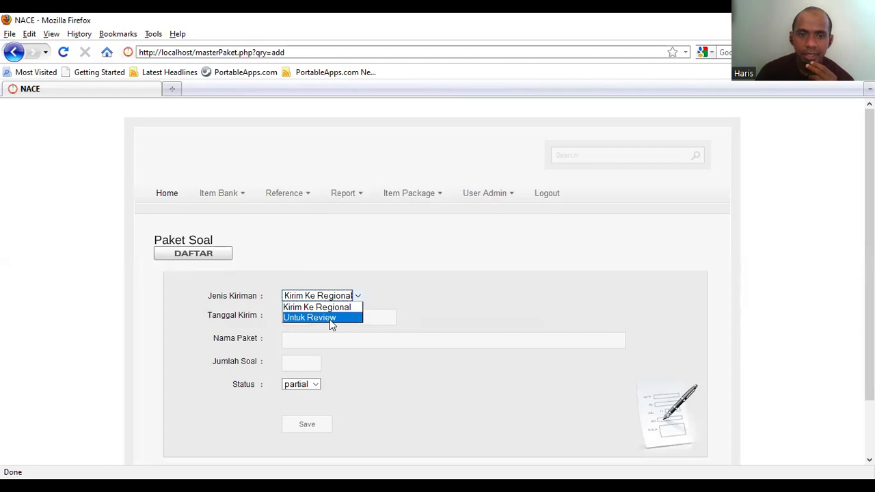
click(329, 319)
click(303, 320)
text(28)
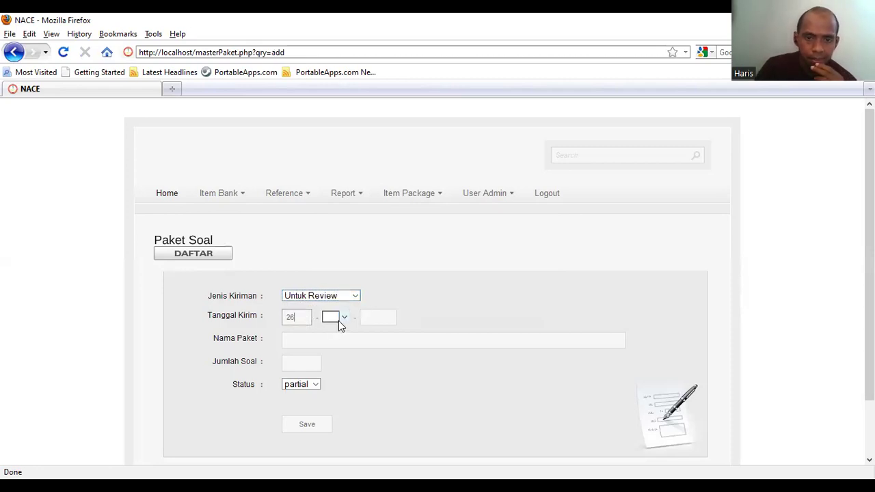
click(339, 320)
click(334, 376)
click(388, 314)
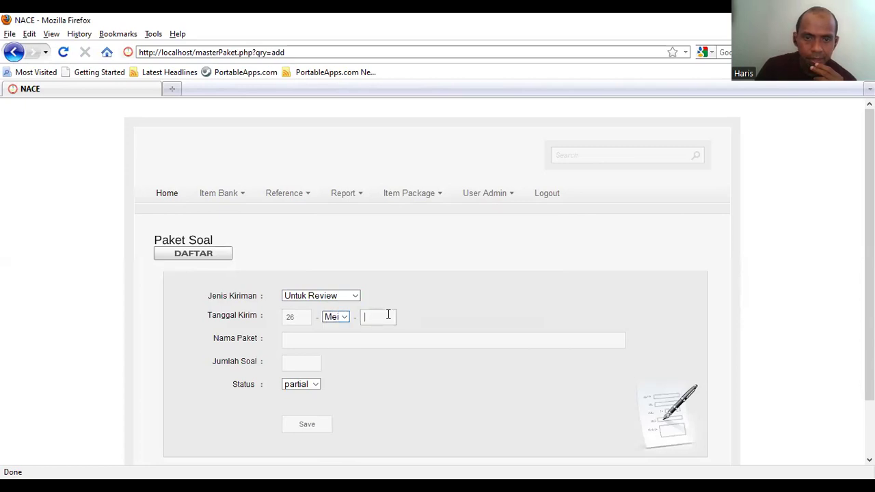
text(2022)
Step: Name the package "Gerontik Kaltara", set Jumlah Soal to 5, and save it
click(366, 340)
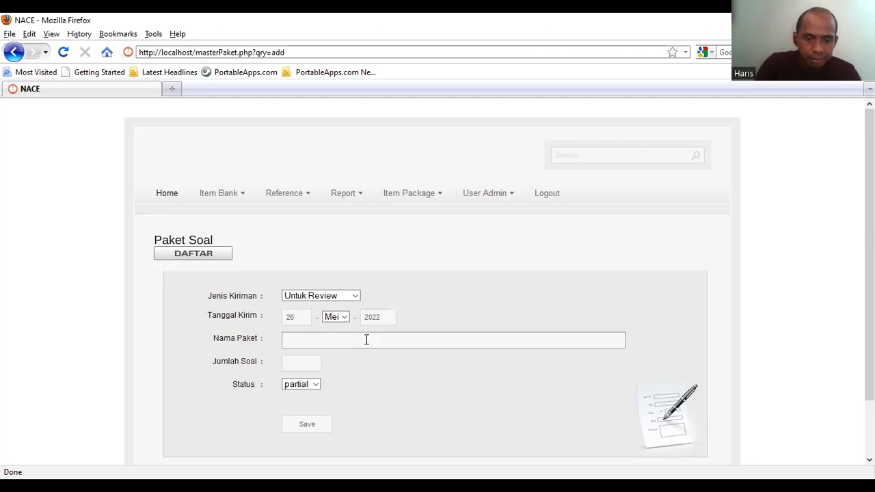
text(Gerontik Kaltara)
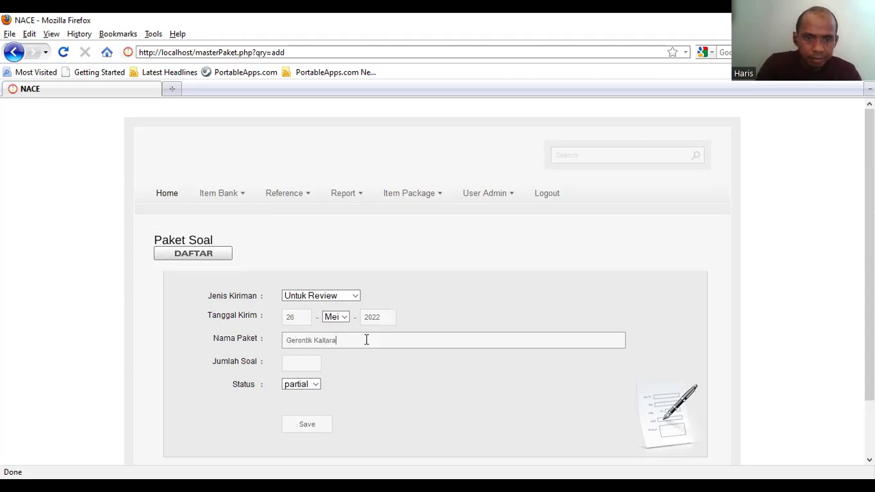
click(302, 361)
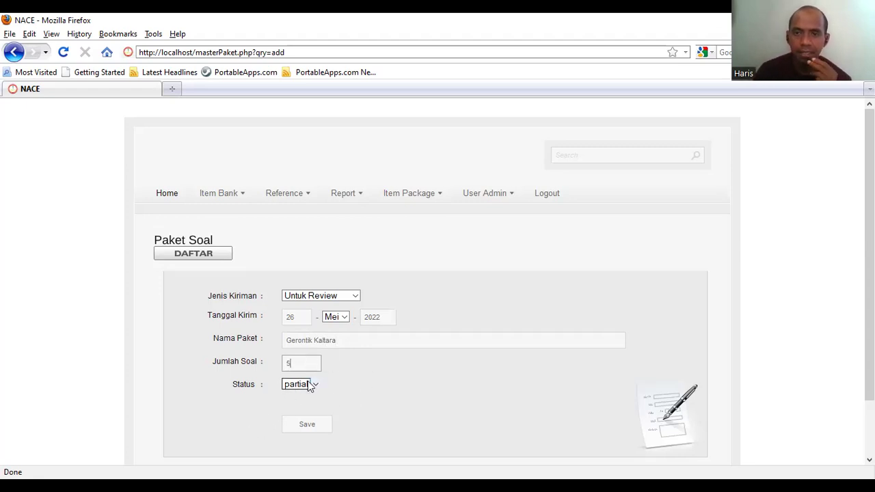
click(303, 432)
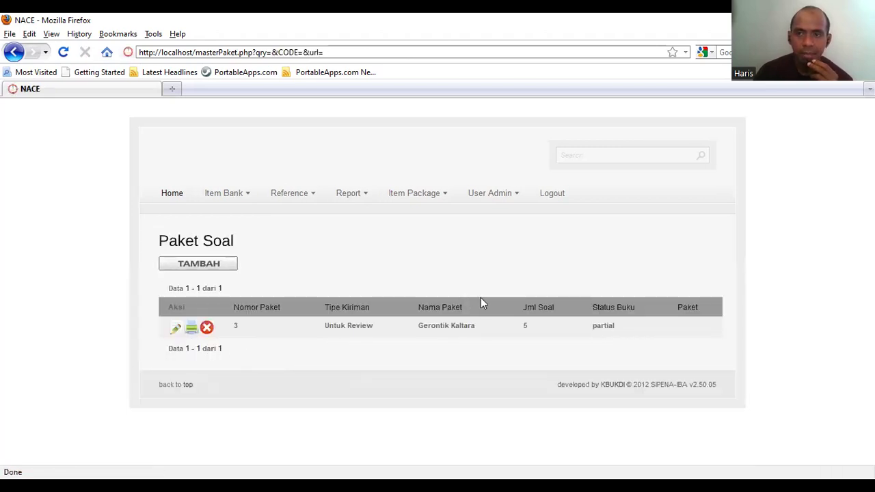
Step: Open the question selection for the "Gerontik Kaltara" package and look through the questions available in Daftar Soal
click(176, 330)
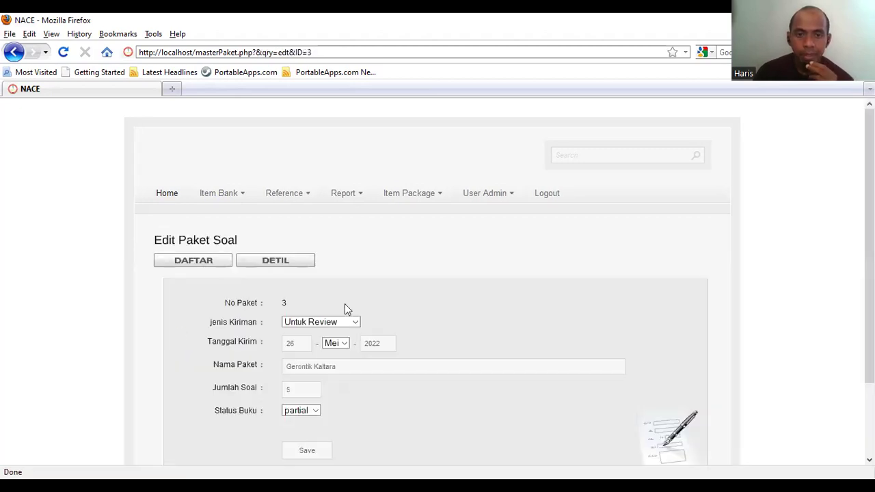
scroll(344, 304, down, 3)
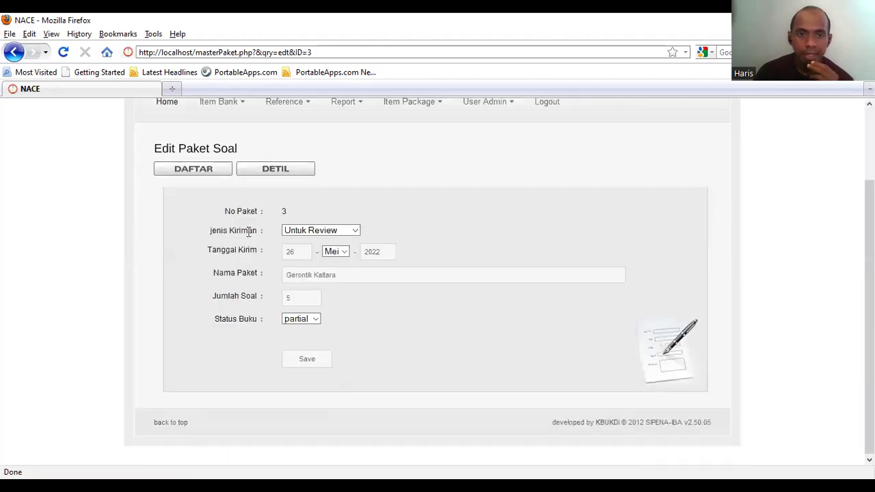
click(273, 172)
mouse_move(292, 215)
scroll(341, 232, down, 2)
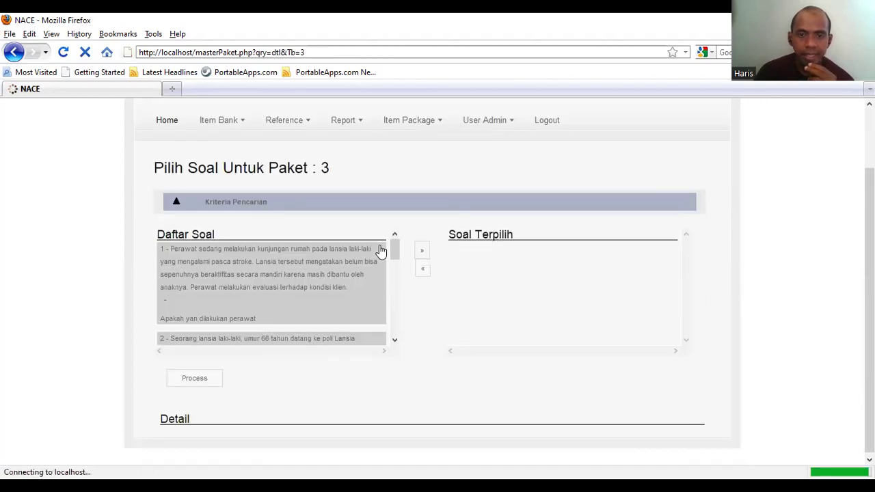
scroll(239, 285, down, 8)
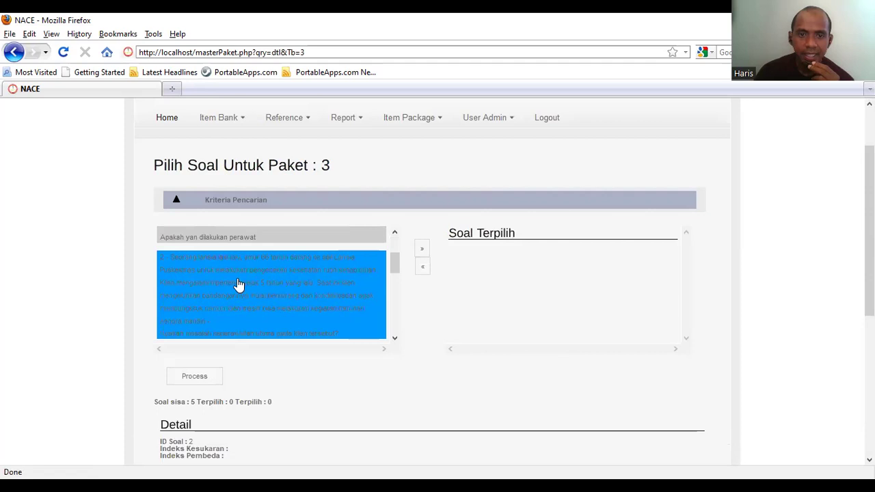
scroll(239, 281, down, 3)
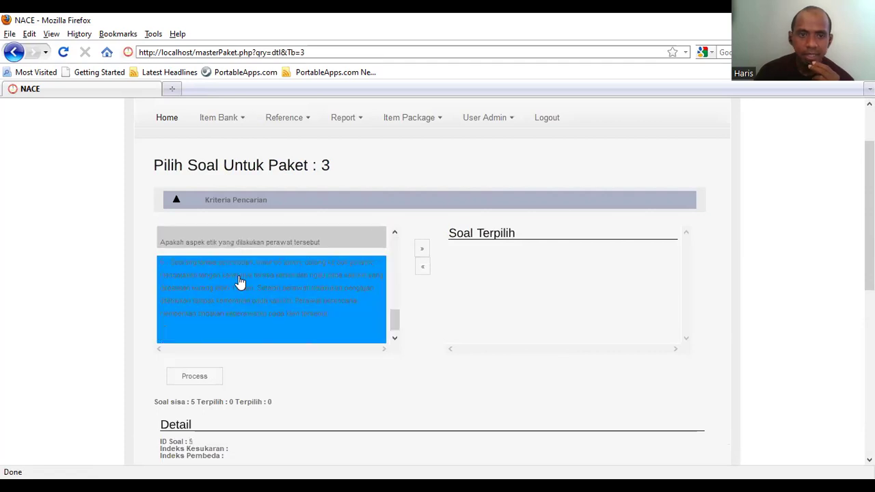
scroll(240, 282, up, 10)
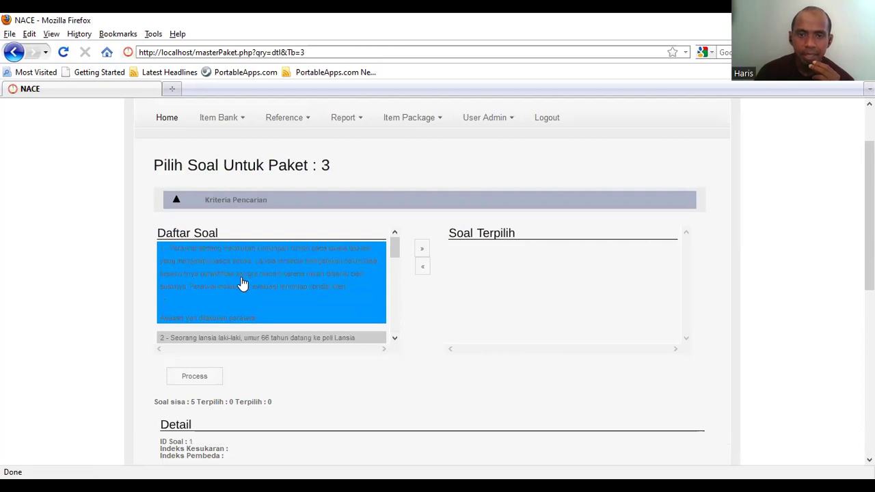
Step: Move all five questions from Daftar Soal to Soal Terpilih, one by one, and process the selection
click(421, 249)
click(344, 269)
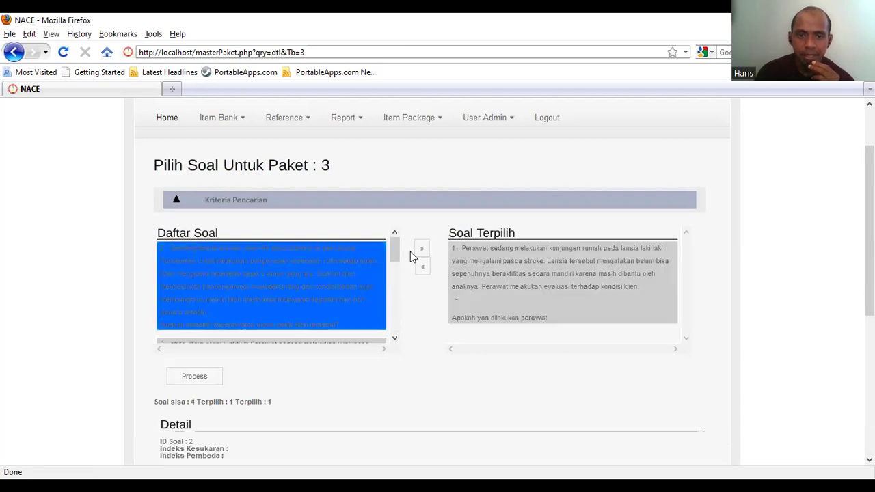
click(419, 248)
click(325, 265)
click(421, 249)
click(342, 269)
click(422, 250)
click(369, 270)
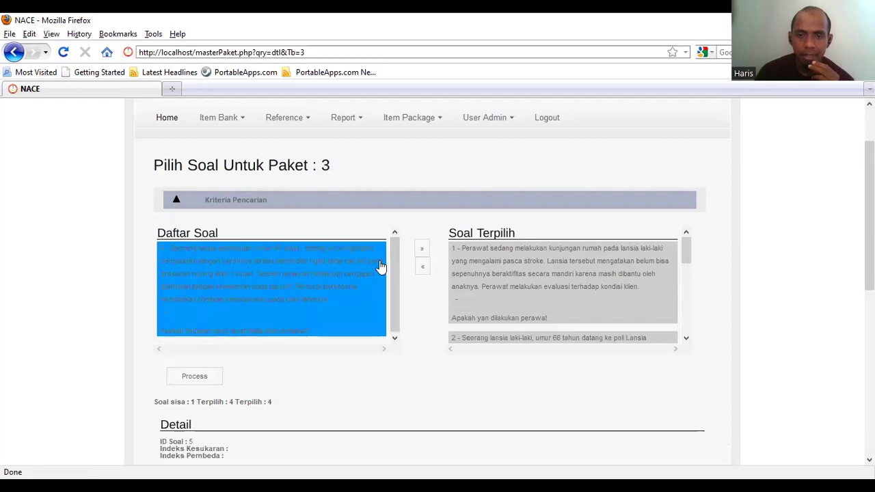
click(421, 249)
scroll(385, 274, down, 1)
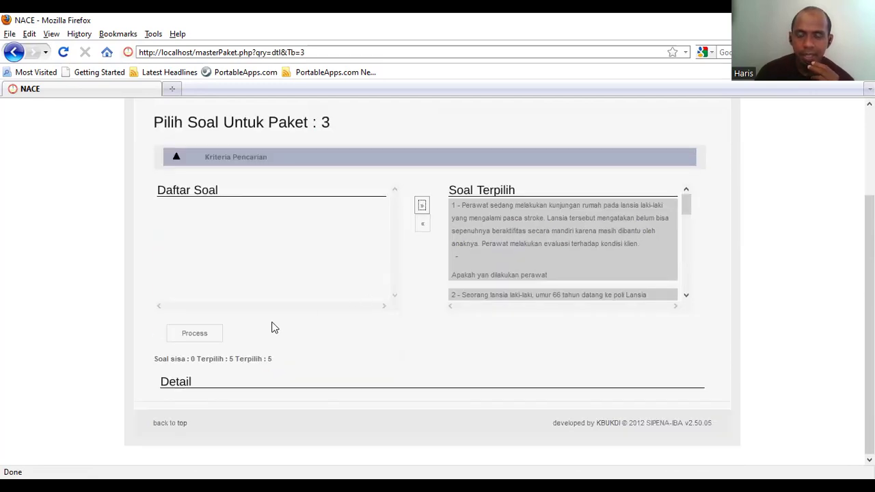
click(192, 336)
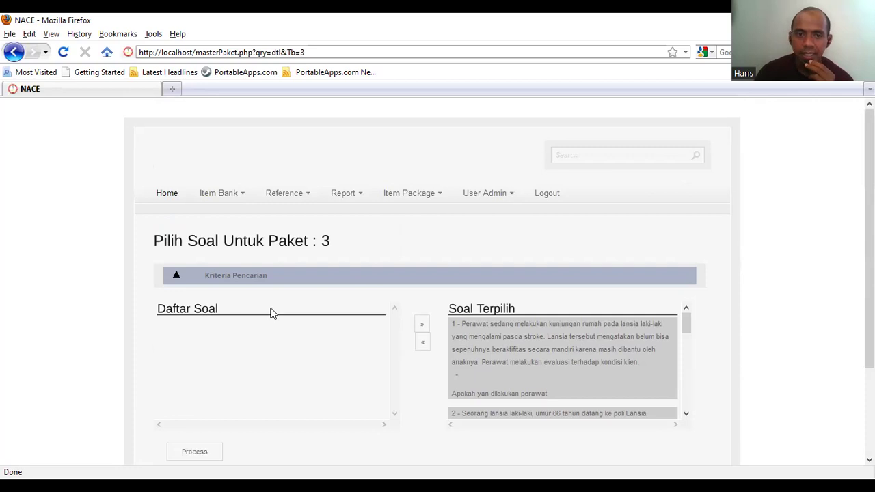
Step: Return to the regional package list, edit "Gerontik Kaltara" to set Status Buku to "selesai", and save the package
mouse_move(415, 195)
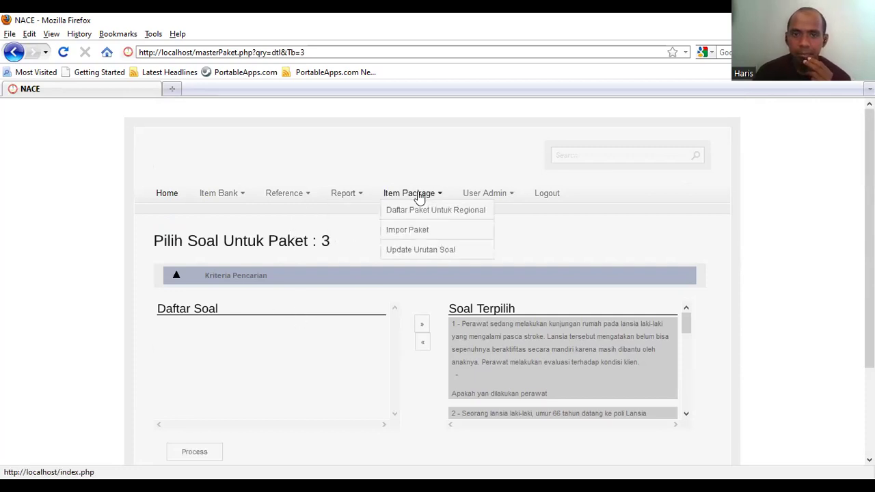
click(410, 214)
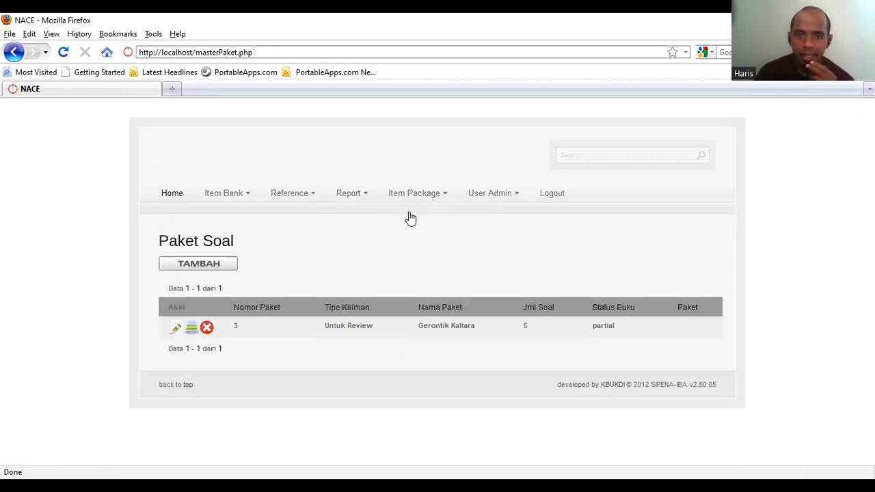
click(175, 332)
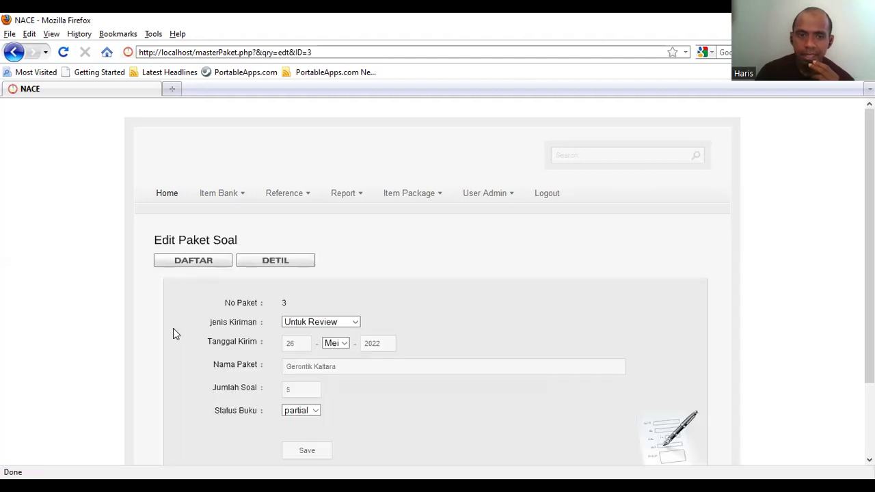
scroll(311, 314, down, 2)
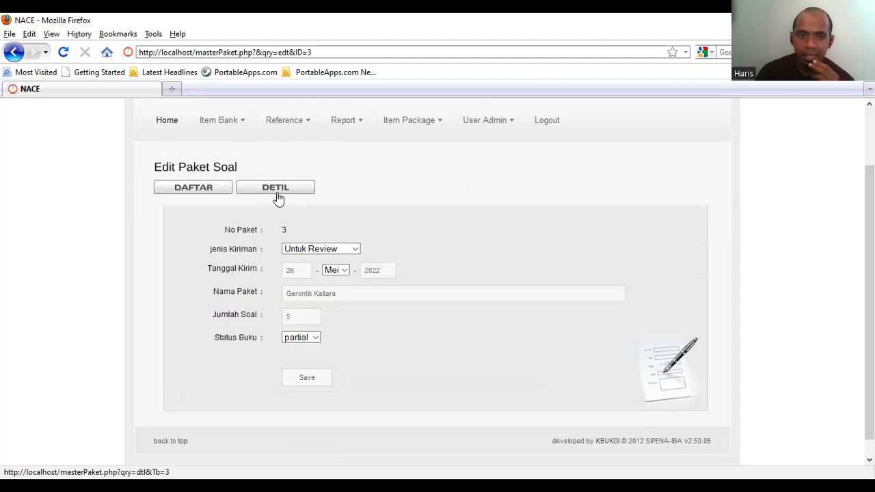
click(316, 338)
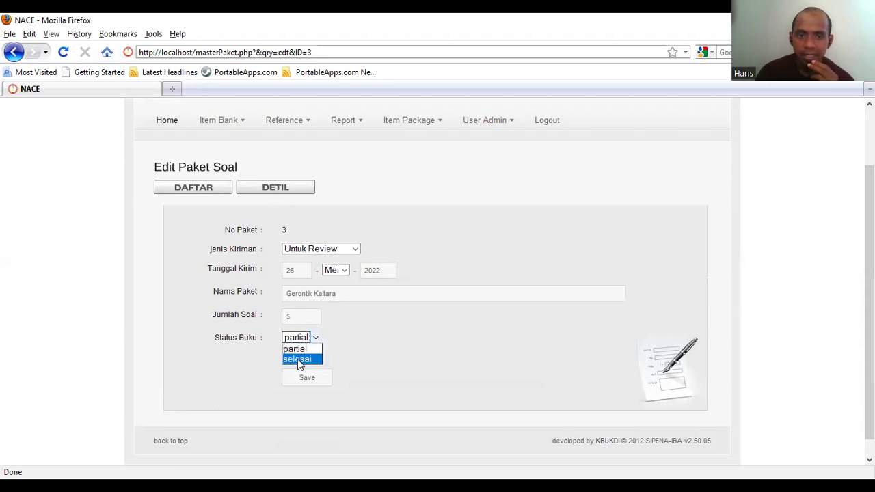
click(297, 359)
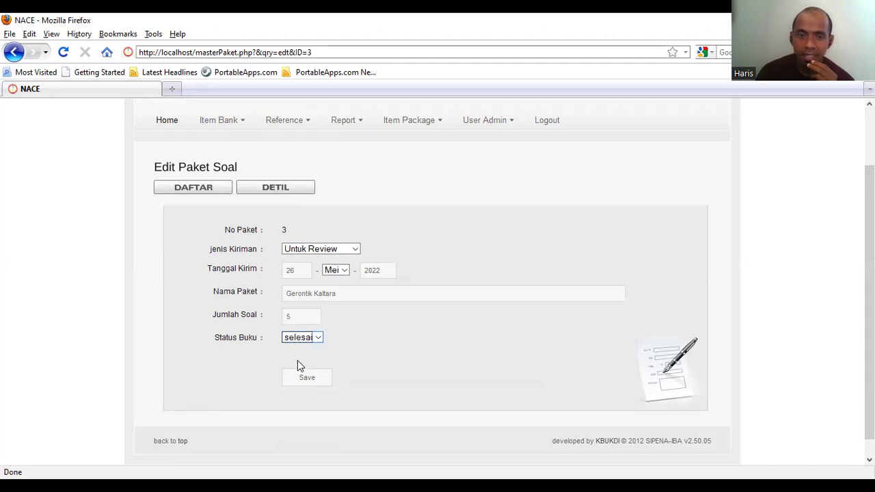
click(303, 379)
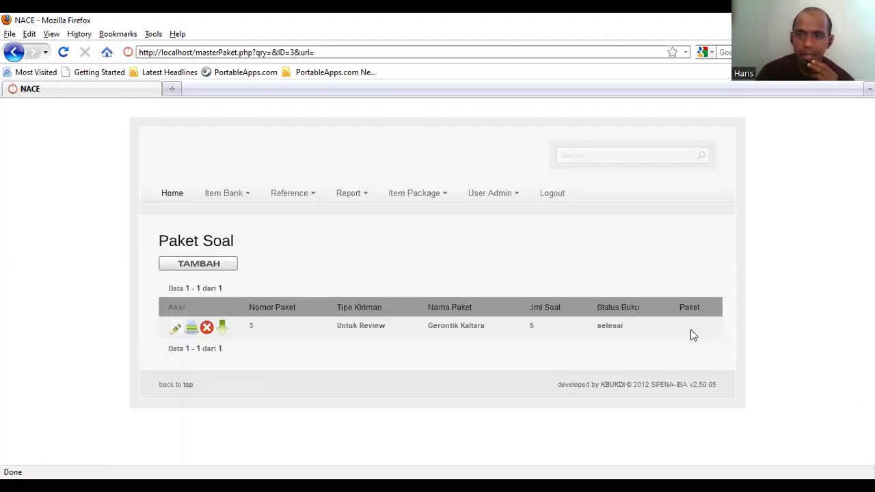
Step: Export the "Gerontik Kaltara" package and choose to save its kt8 file to disk
click(226, 334)
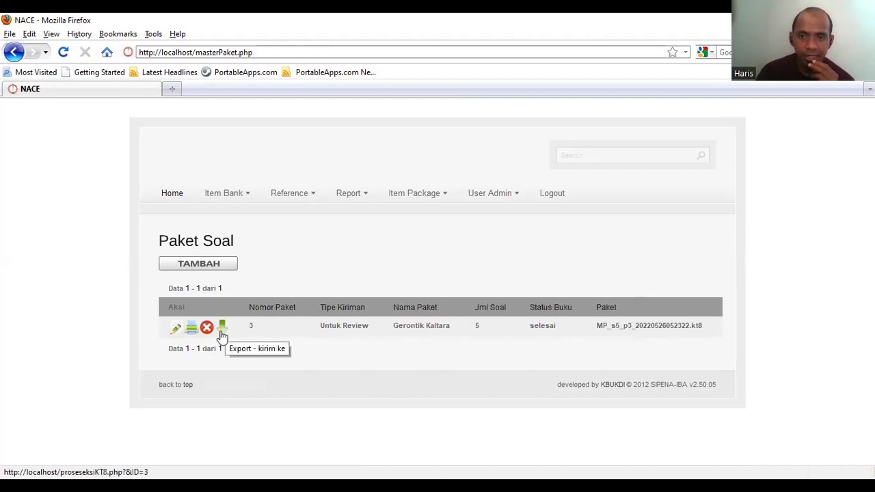
click(611, 332)
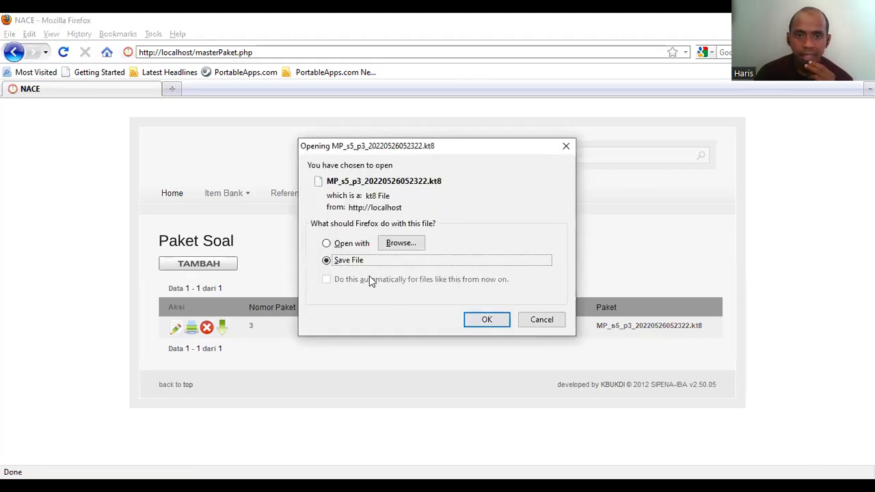
click(487, 320)
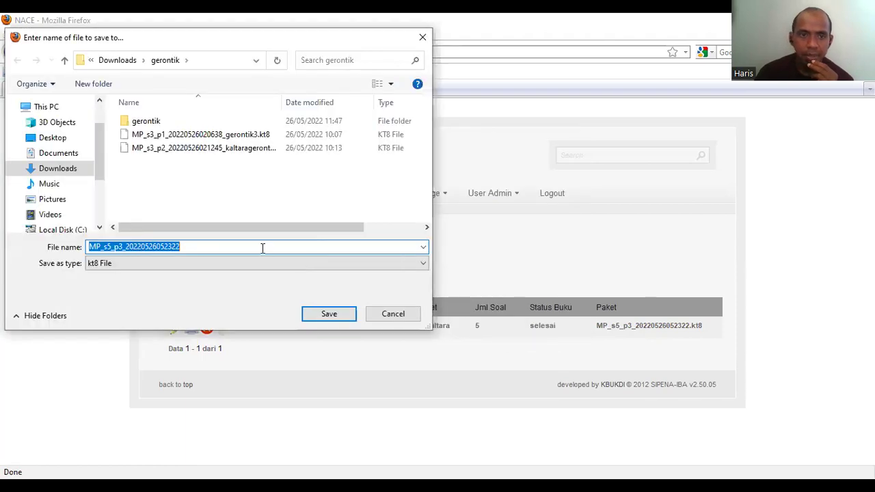
click(233, 243)
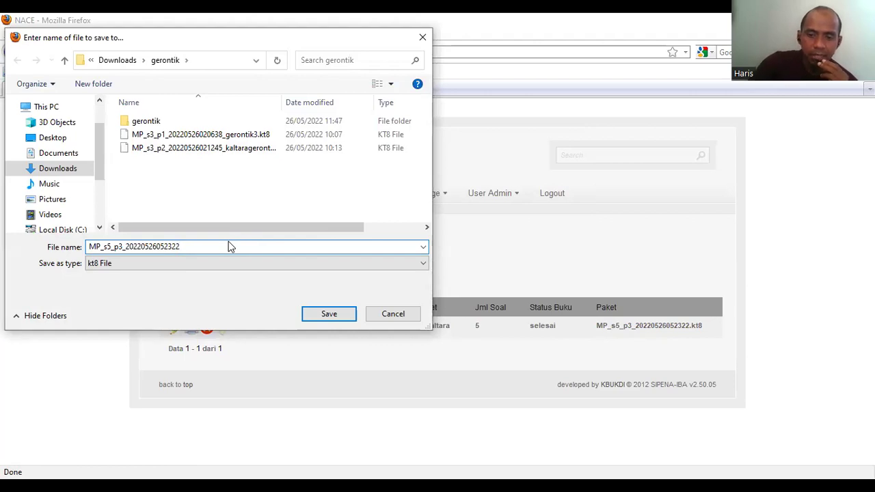
text(_)
text(g)
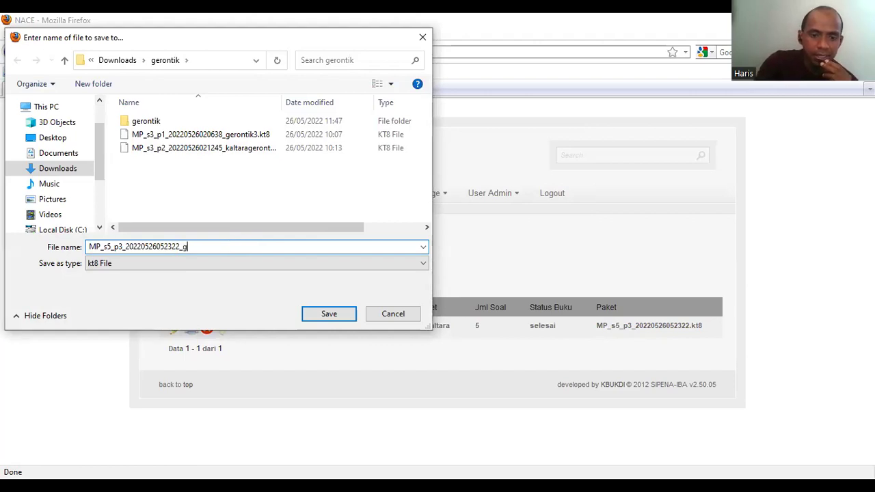
text(erontikkaltara)
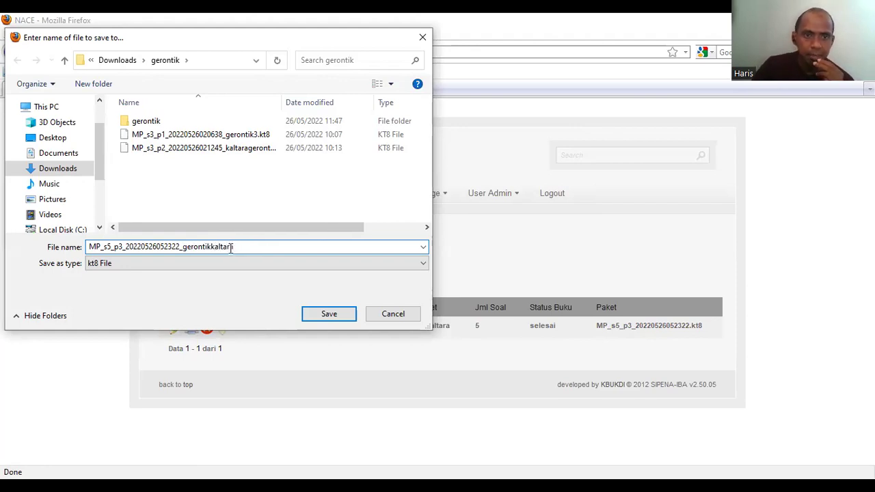
double_click(140, 121)
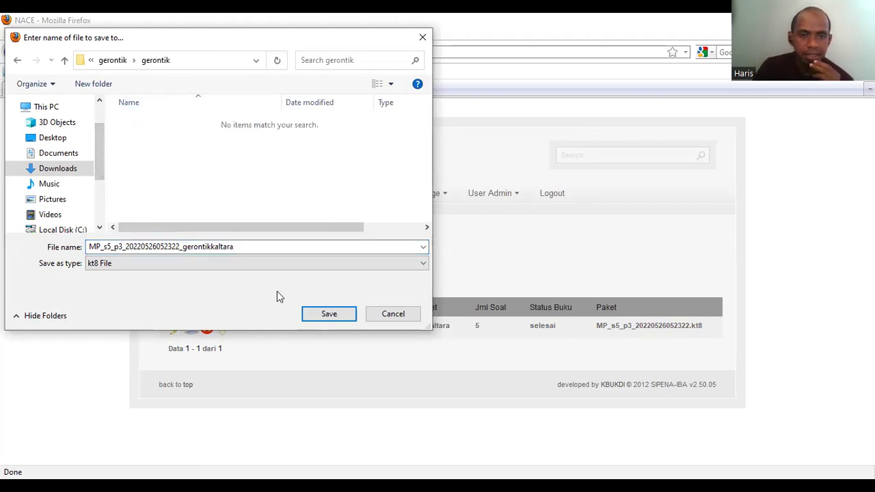
click(319, 313)
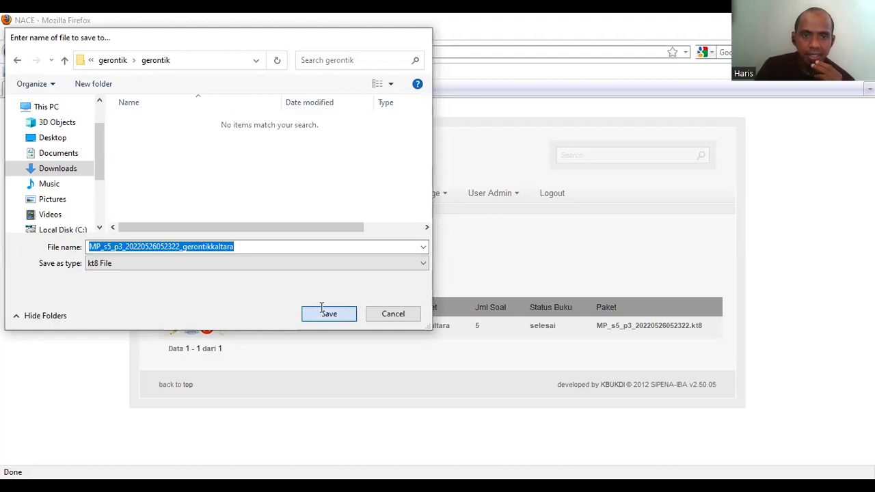
key(Return)
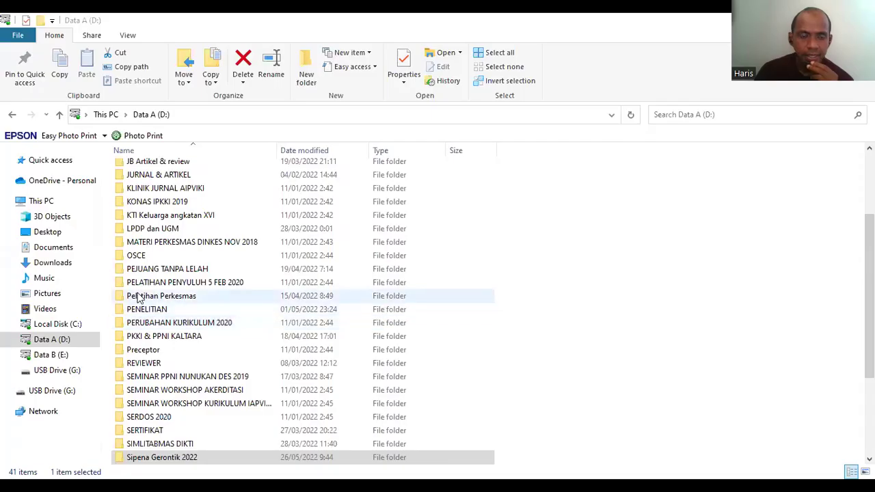
Step: In File Explorer, look for the exported package in the gerontik folder on drive D: and in Downloads > gerontik > gerontik
click(61, 338)
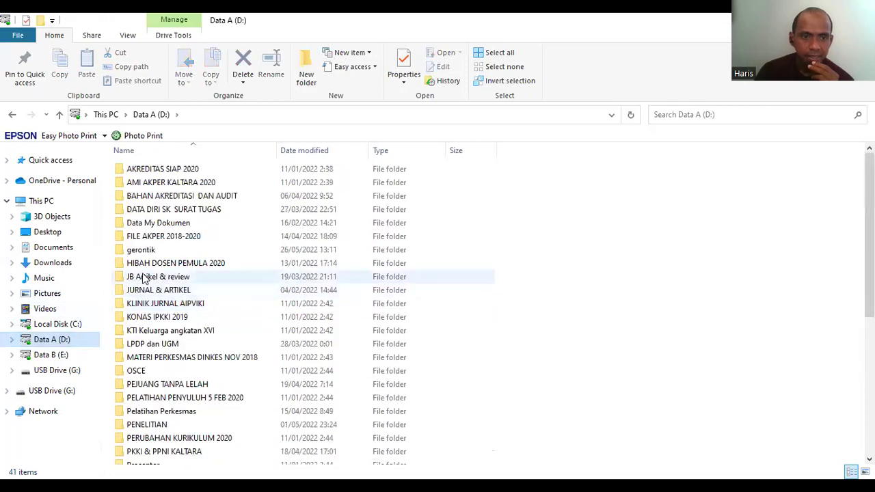
double_click(137, 250)
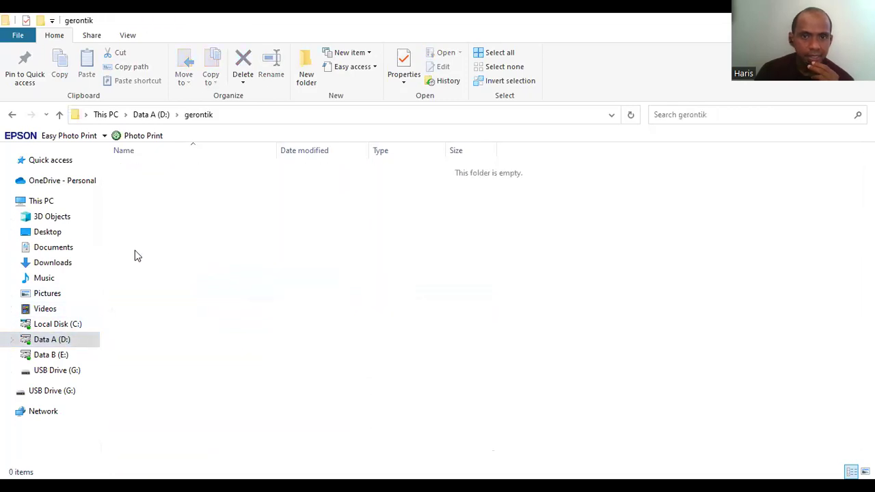
click(48, 264)
double_click(295, 230)
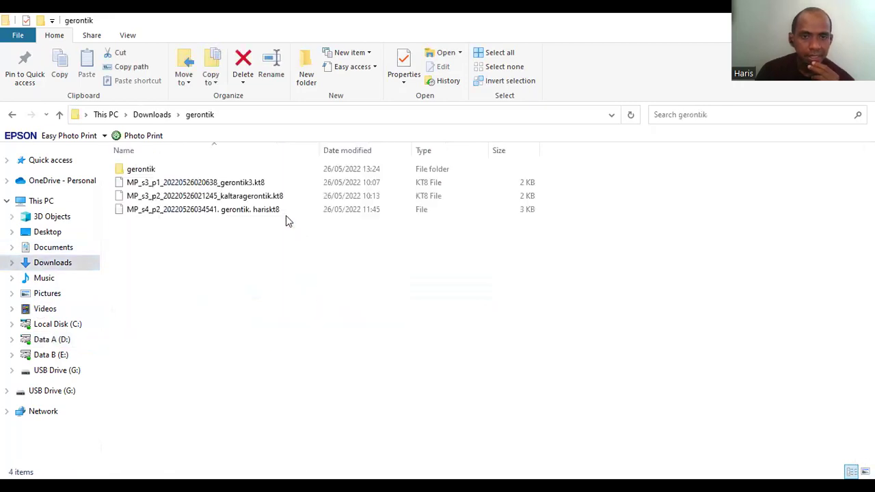
double_click(204, 171)
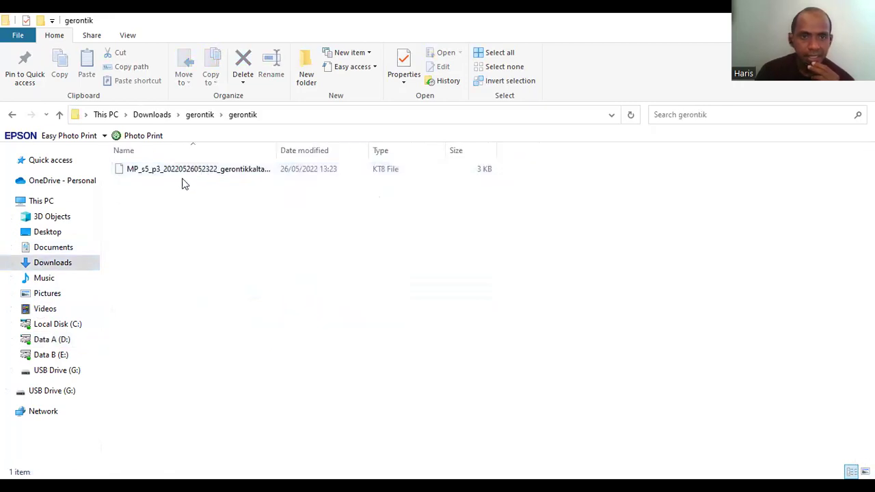